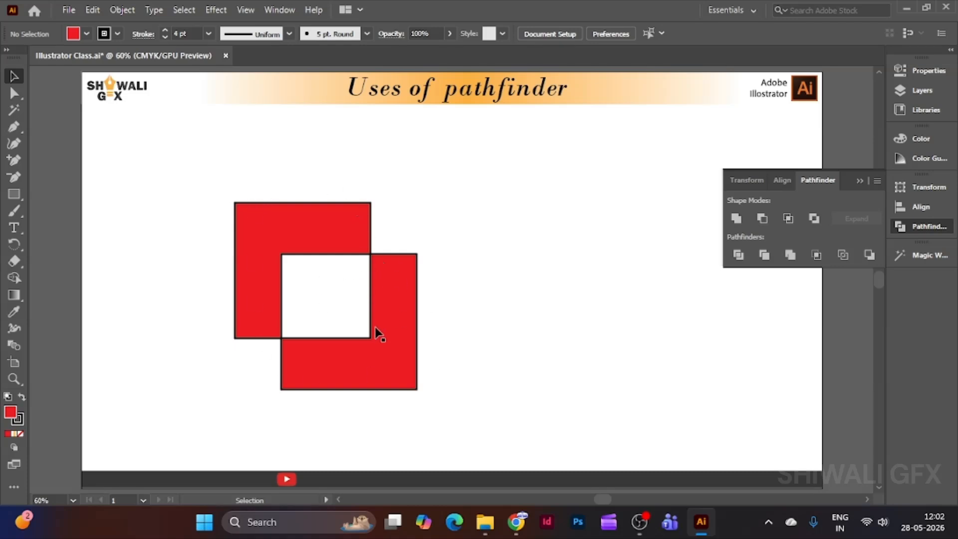
# - Undo the move of the combined red shape and the earlier Exclude operation on the two squares
pyautogui.moveTo(408, 343); pyautogui.dragTo(335, 341)
pyautogui.click(464, 340)
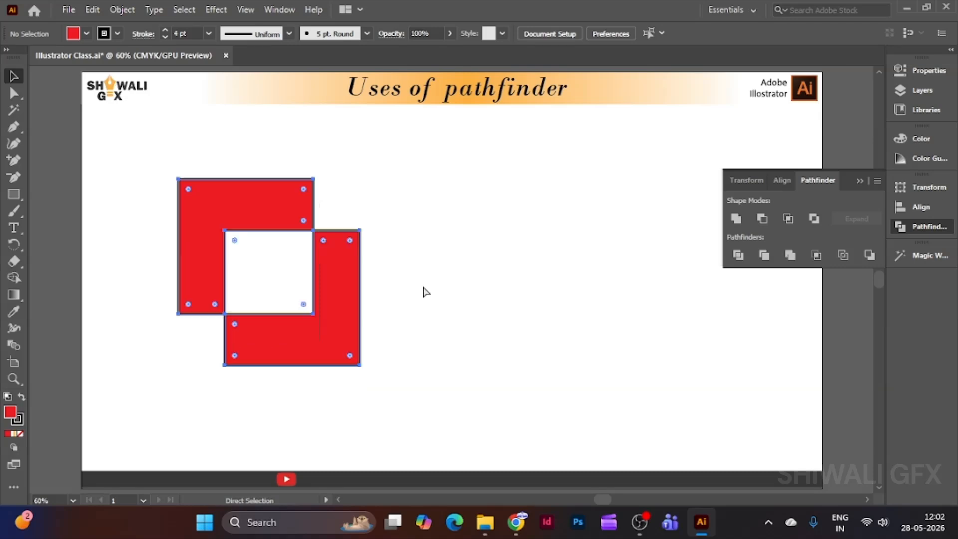
pyautogui.hotkey('ctrl', 'z')
pyautogui.hotkey('ctrl', 'z')
pyautogui.hotkey('ctrl', 'z')
pyautogui.hotkey('ctrl', 'z')
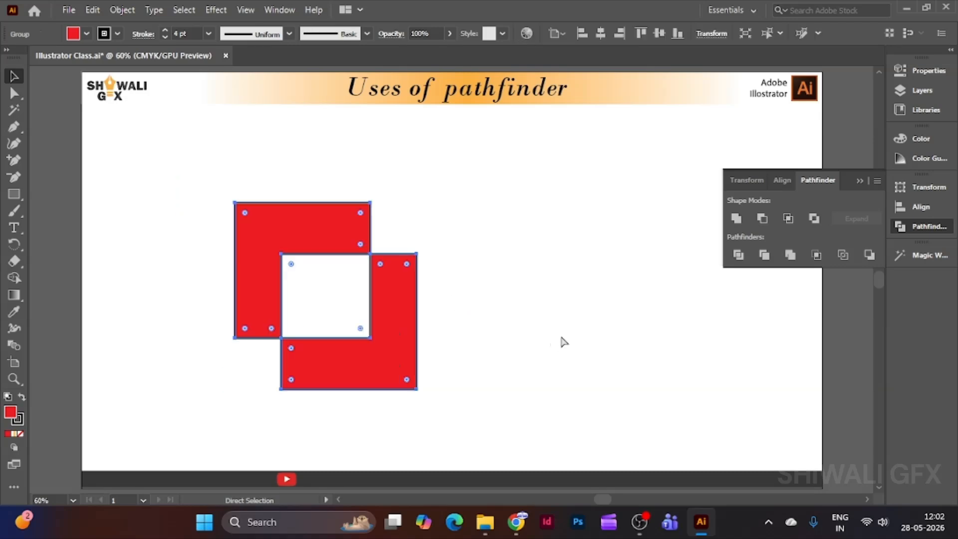
pyautogui.hotkey('ctrl', 'z')
pyautogui.hotkey('ctrl', 'z')
# - Move the front square over the back square's lower-right corner and combine both as an Exclude compound shape
pyautogui.press('v')
pyautogui.moveTo(212, 375); pyautogui.dragTo(369, 374)
pyautogui.moveTo(211, 184); pyautogui.dragTo(486, 422)
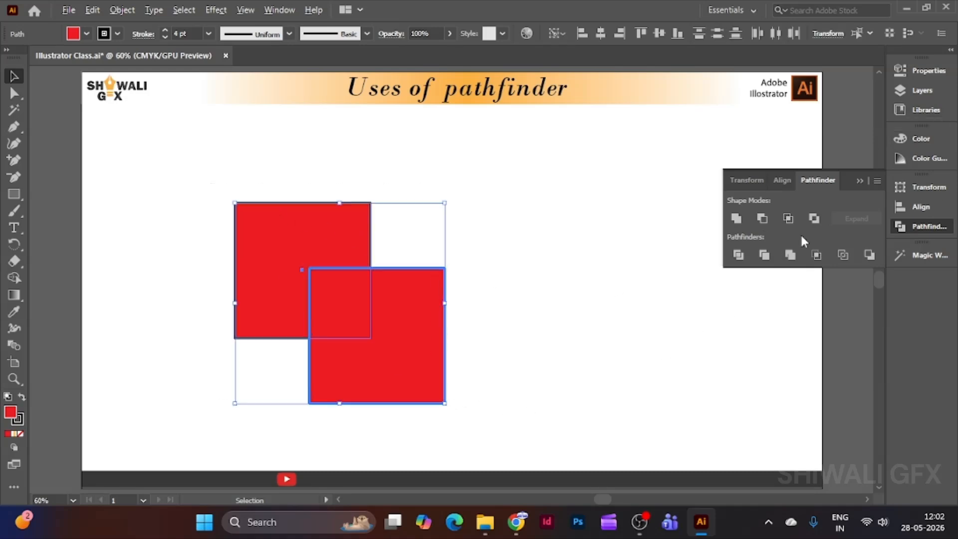
pyautogui.click(822, 218)
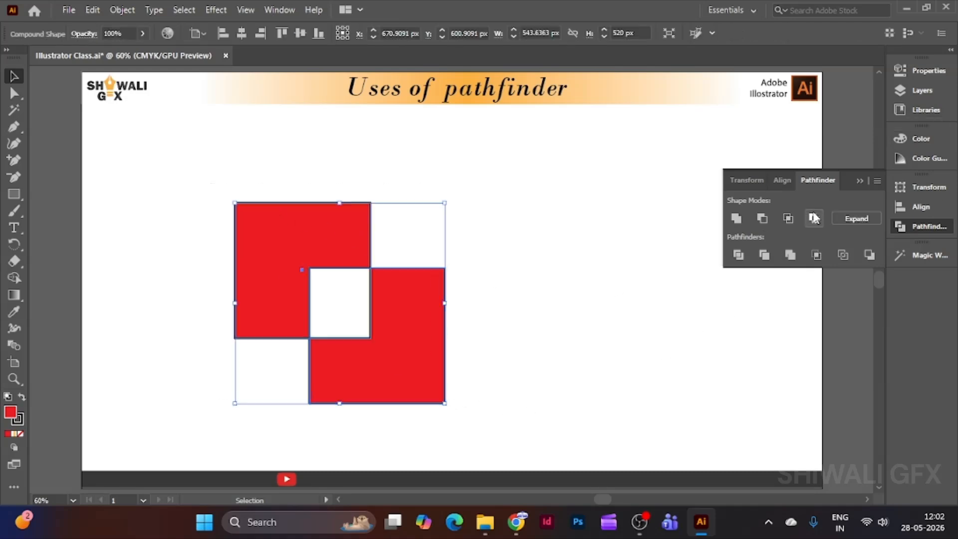
# - Isolate the compound shape and reposition its front square until it nearly covers the back square, leaving isolation when done
pyautogui.doubleClick(400, 360)
pyautogui.moveTo(400, 361); pyautogui.dragTo(326, 365)
pyautogui.moveTo(379, 345); pyautogui.dragTo(369, 318)
pyautogui.moveTo(327, 360); pyautogui.dragTo(281, 369)
pyautogui.moveTo(283, 355); pyautogui.dragTo(327, 338)
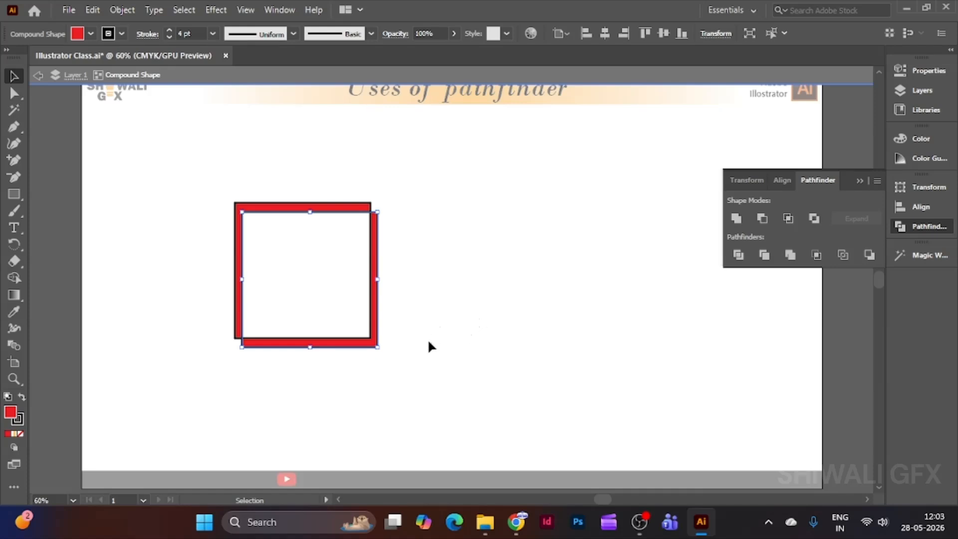
pyautogui.doubleClick(414, 385)
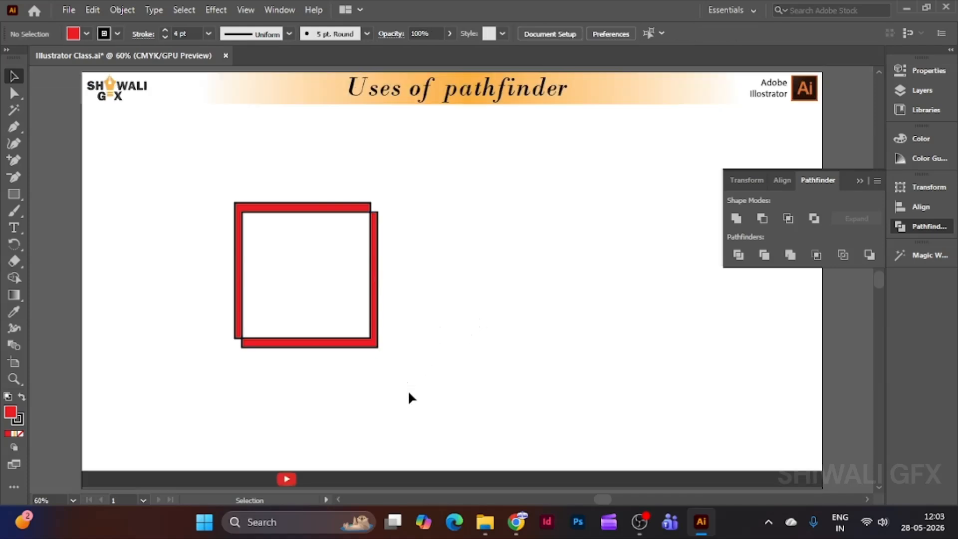
# - Undo the square's moves inside the compound shape and the Exclude compound operation
pyautogui.hotkey('ctrl', 'z')
pyautogui.hotkey('ctrl', 'z')
pyautogui.hotkey('ctrl', 'z')
pyautogui.hotkey('ctrl', 'z')
pyautogui.hotkey('ctrl', 'z')
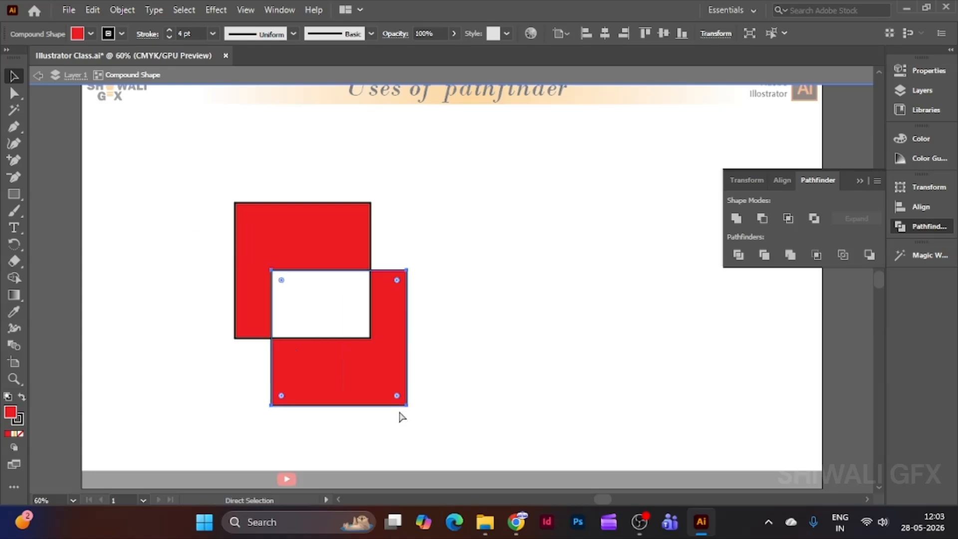
pyautogui.hotkey('ctrl', 'z')
pyautogui.hotkey('ctrl', 'z')
pyautogui.hotkey('ctrl', 'z')
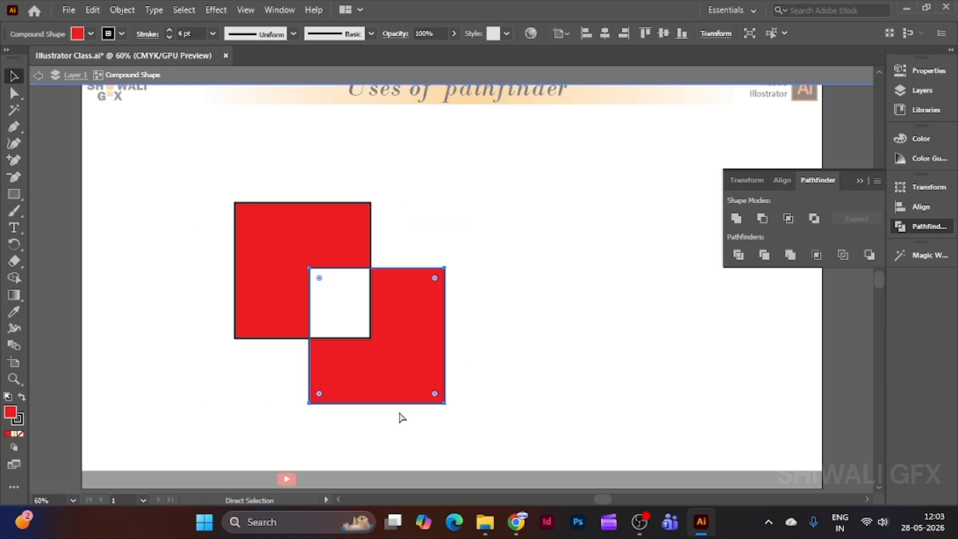
pyautogui.click(420, 411)
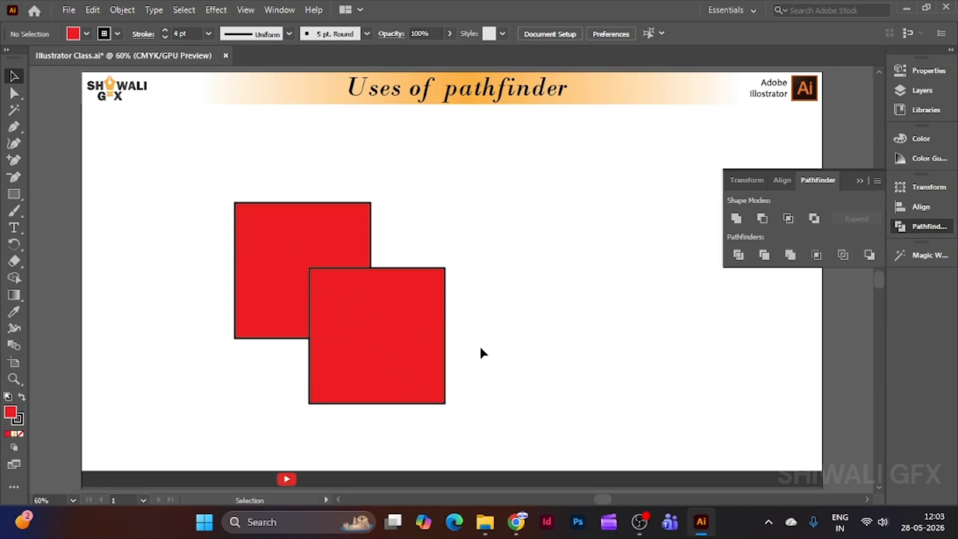
# - Apply the Pathfinder Divide operation to the two overlapping red squares
pyautogui.moveTo(170, 177); pyautogui.dragTo(533, 436)
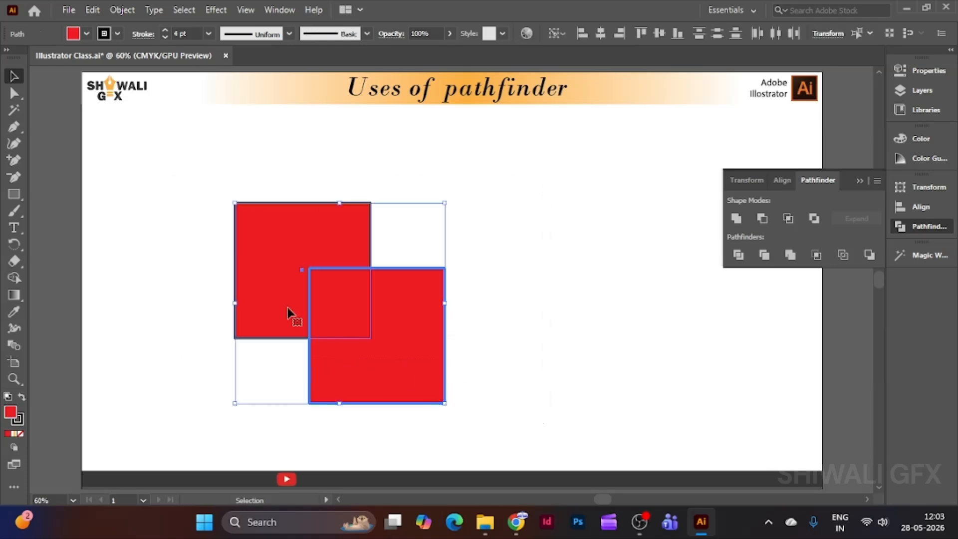
pyautogui.click(739, 256)
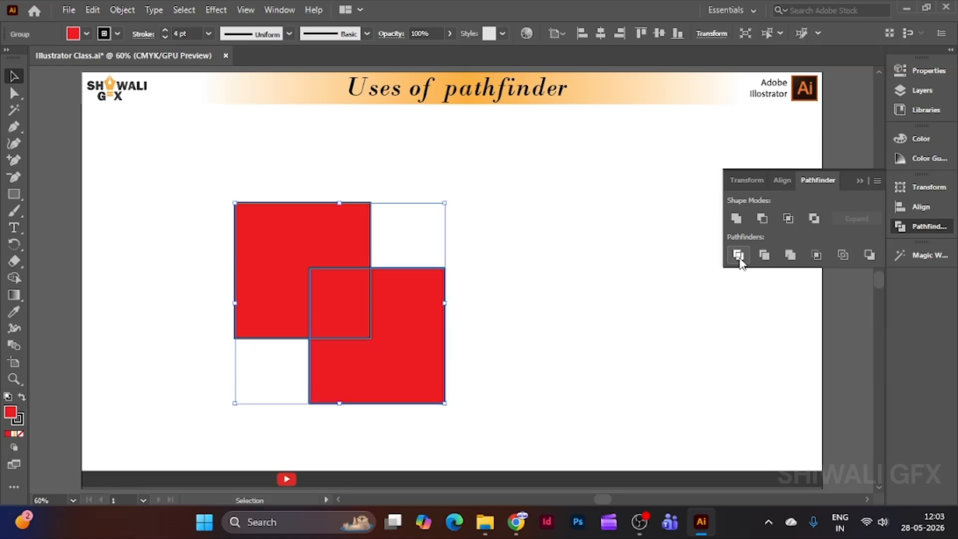
pyautogui.click(566, 272)
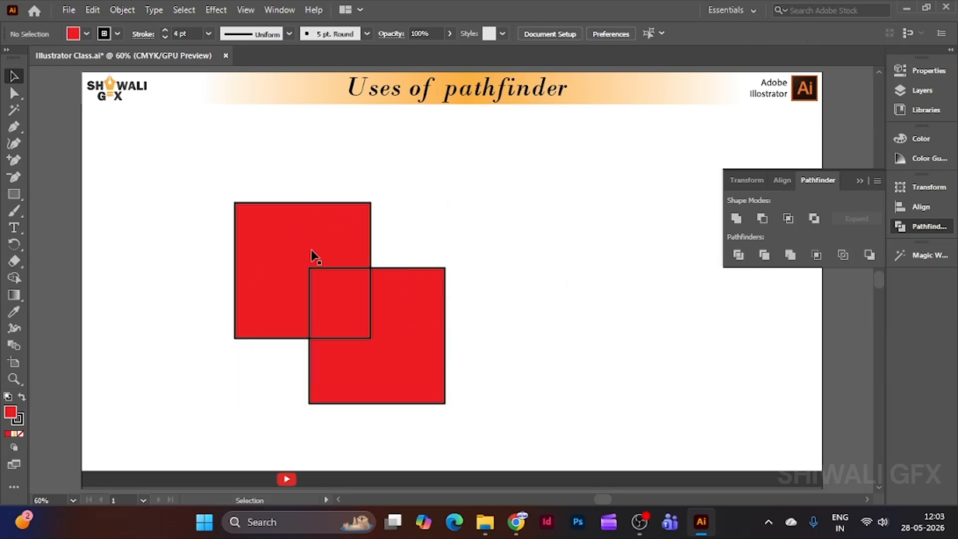
# - Shift the divided group slightly upward, then isolate it and pull its three pieces apart
pyautogui.moveTo(402, 381)
pyautogui.mouseDown()
pyautogui.moveTo(629, 359)
pyautogui.moveTo(443, 324)
pyautogui.moveTo(400, 331)
pyautogui.moveTo(400, 365)
pyautogui.mouseUp()
pyautogui.click(526, 349)
pyautogui.doubleClick(398, 331)
pyautogui.moveTo(398, 331); pyautogui.dragTo(388, 379)
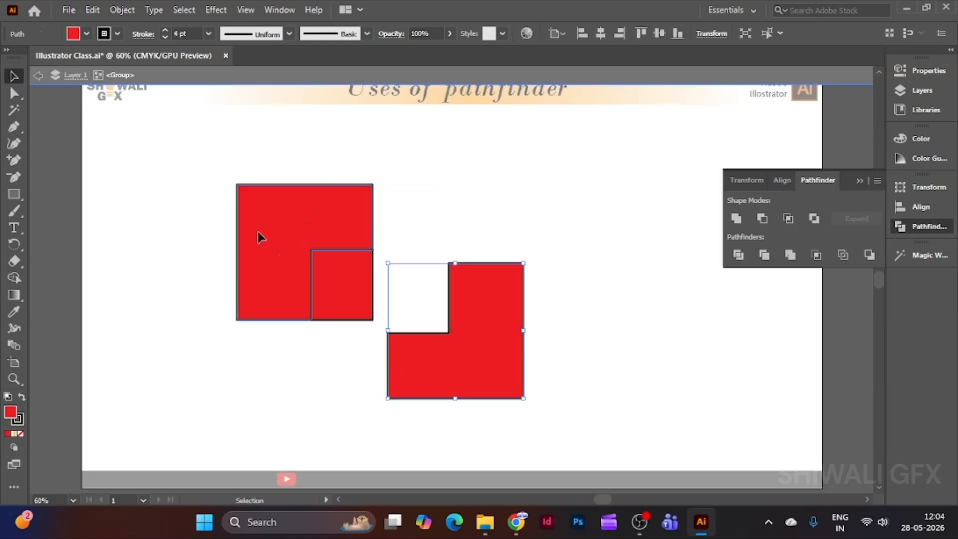
pyautogui.moveTo(258, 231); pyautogui.dragTo(198, 175)
pyautogui.moveTo(355, 295); pyautogui.dragTo(342, 354)
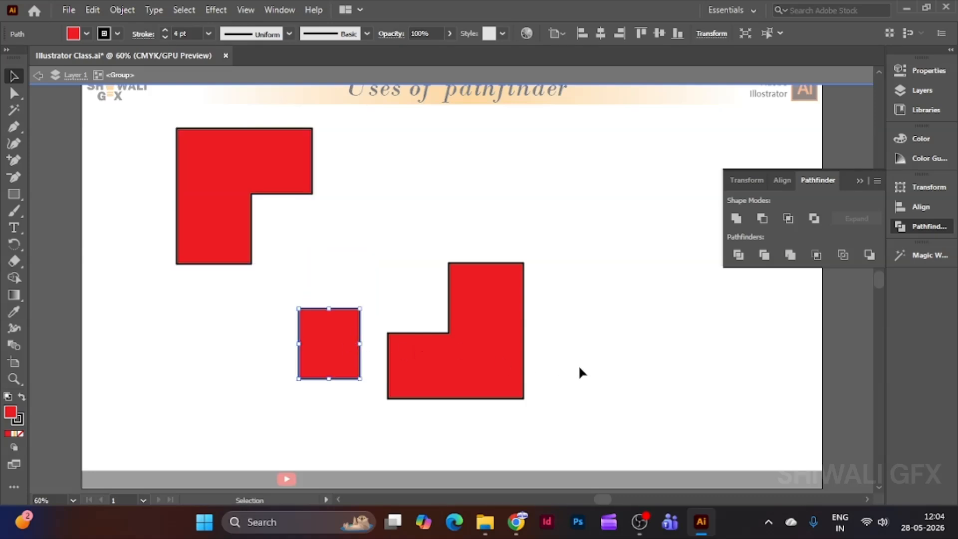
# - Undo the separation of the pieces and the Divide operation on the two squares
pyautogui.hotkey('ctrl', 'z')
pyautogui.hotkey('ctrl', 'z')
pyautogui.hotkey('ctrl', 'z')
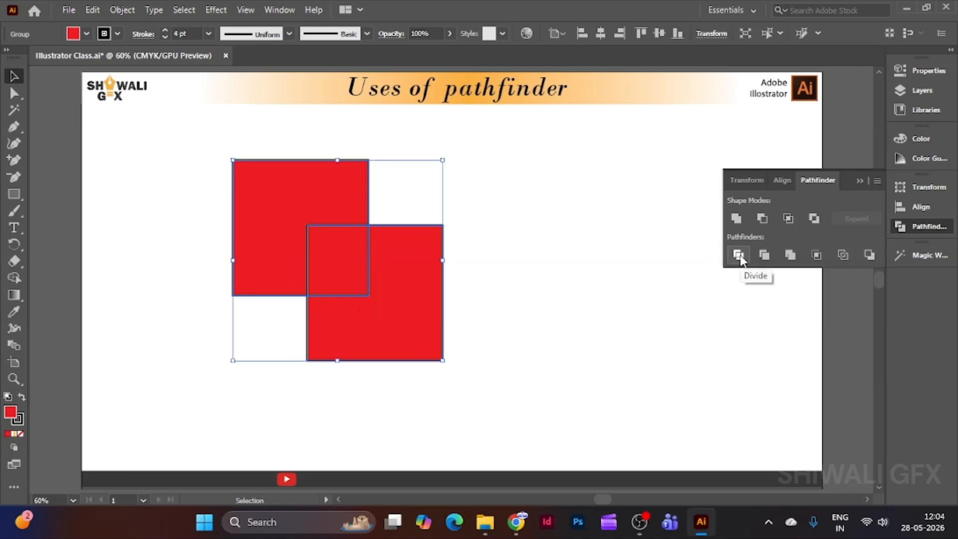
pyautogui.hotkey('ctrl', 'z')
pyautogui.hotkey('ctrl', 'z')
pyautogui.click(521, 308)
# - Duplicate the red square twice, placing copies above and to the right to form a ring of four overlapping squares
pyautogui.moveTo(159, 176); pyautogui.dragTo(559, 429)
pyautogui.click(542, 387)
pyautogui.keyDown('ctrl'); pyautogui.click(435, 358); pyautogui.keyUp('ctrl')
pyautogui.moveTo(425, 359); pyautogui.dragTo(504, 293)
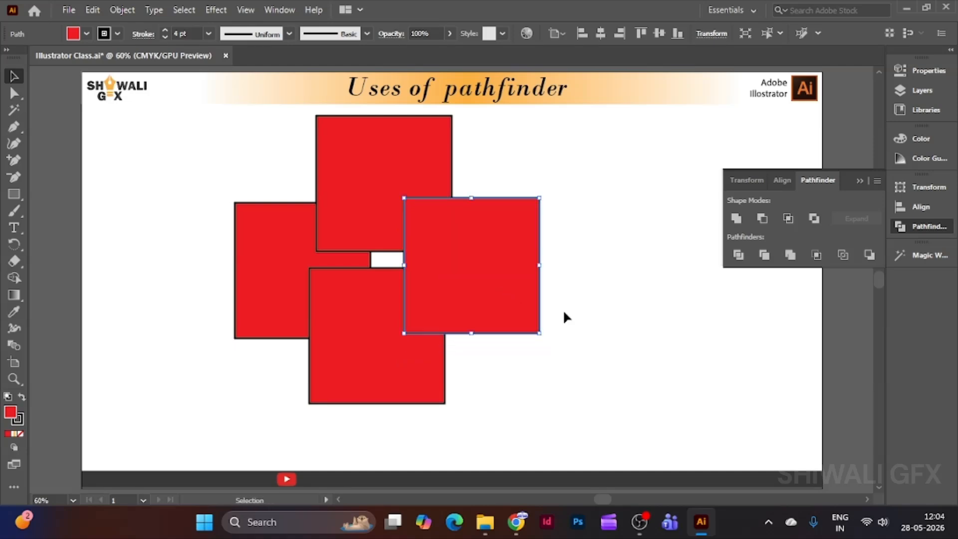
# - Select all four overlapping squares and apply the Pathfinder Divide operation
pyautogui.click(600, 306)
pyautogui.moveTo(148, 117); pyautogui.dragTo(501, 257)
pyautogui.hotkey('ctrl', 'z')
pyautogui.moveTo(206, 116); pyautogui.dragTo(635, 404)
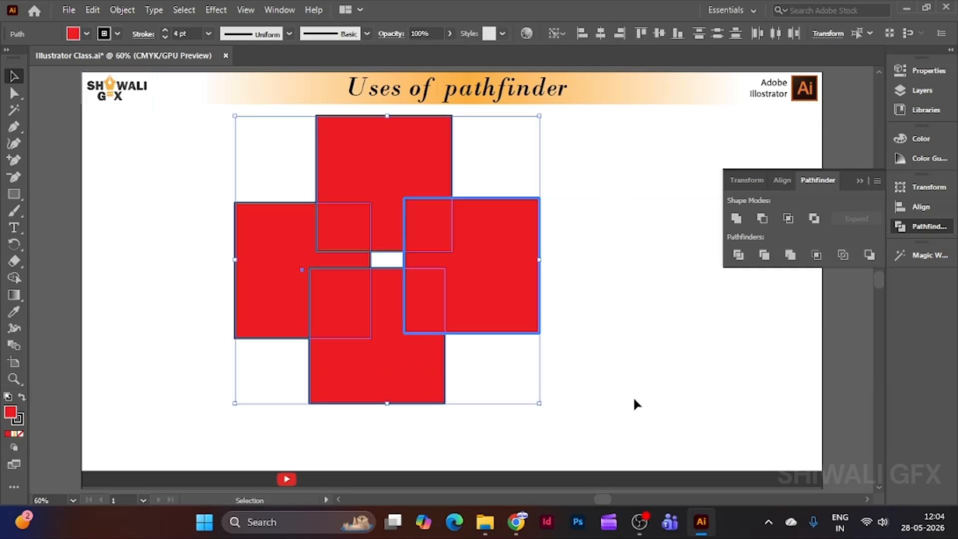
pyautogui.click(742, 253)
pyautogui.click(644, 334)
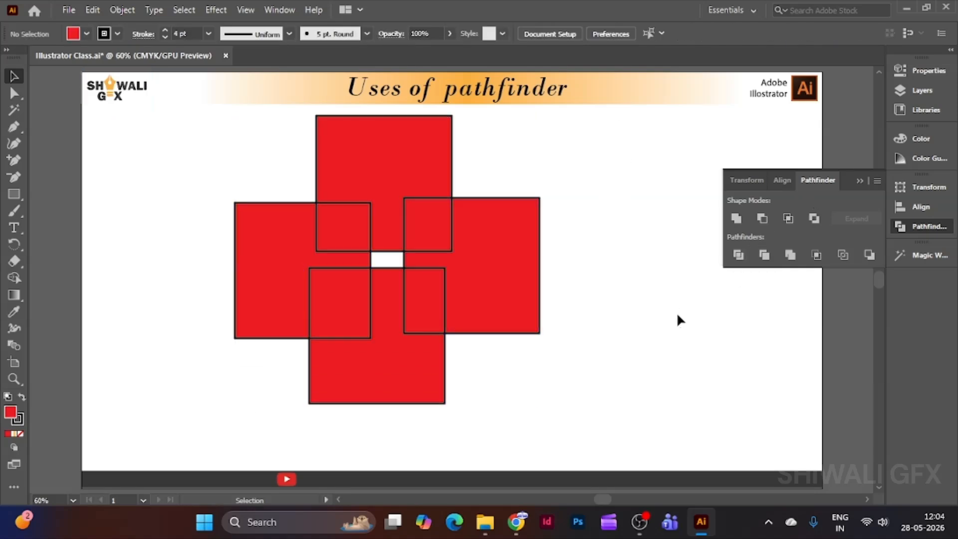
# - Isolate the divided group and spread the four outer pieces and four overlap pieces apart
pyautogui.doubleClick(485, 306)
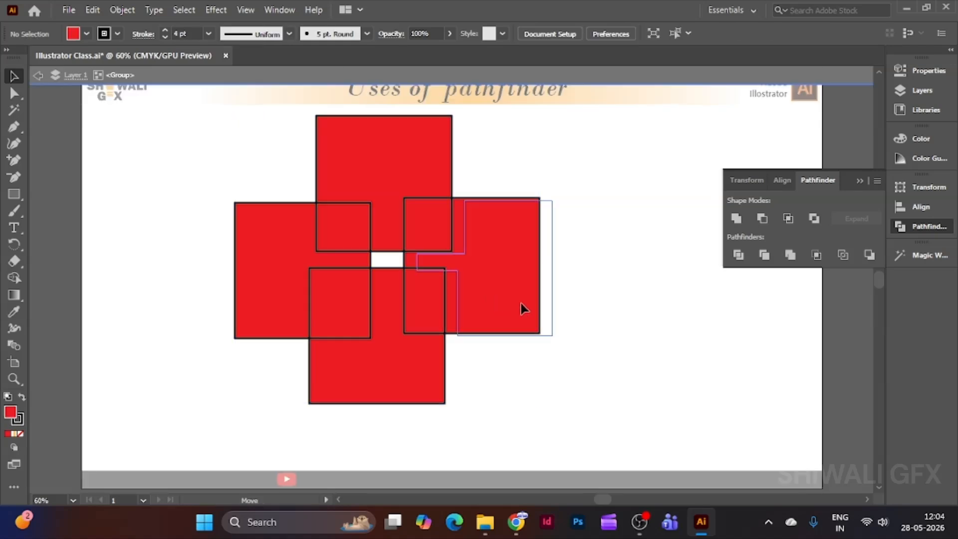
pyautogui.moveTo(503, 300); pyautogui.dragTo(602, 309)
pyautogui.moveTo(408, 383); pyautogui.dragTo(427, 450)
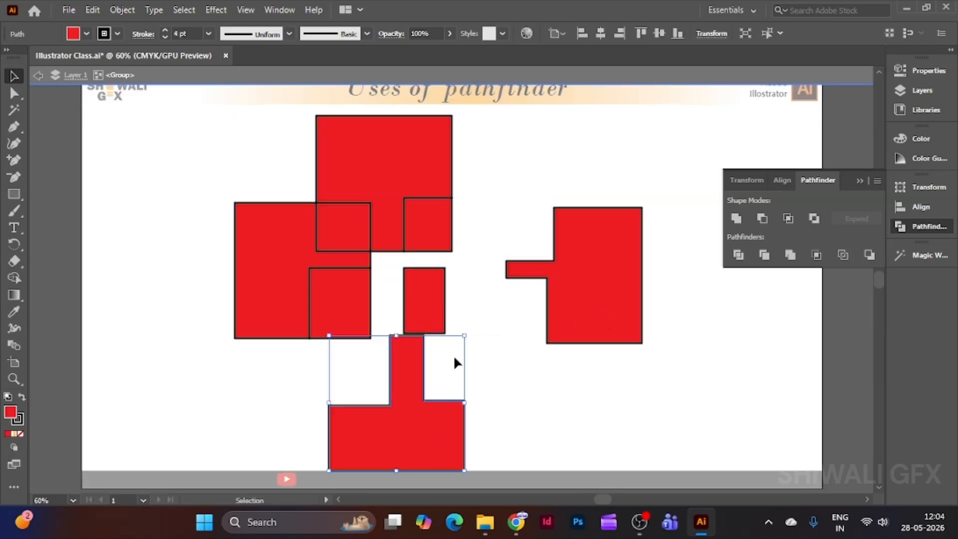
pyautogui.moveTo(433, 298); pyautogui.dragTo(462, 292)
pyautogui.moveTo(404, 172); pyautogui.dragTo(389, 146)
pyautogui.moveTo(445, 216); pyautogui.dragTo(447, 246)
pyautogui.moveTo(261, 274); pyautogui.dragTo(182, 281)
pyautogui.moveTo(329, 303); pyautogui.dragTo(327, 338)
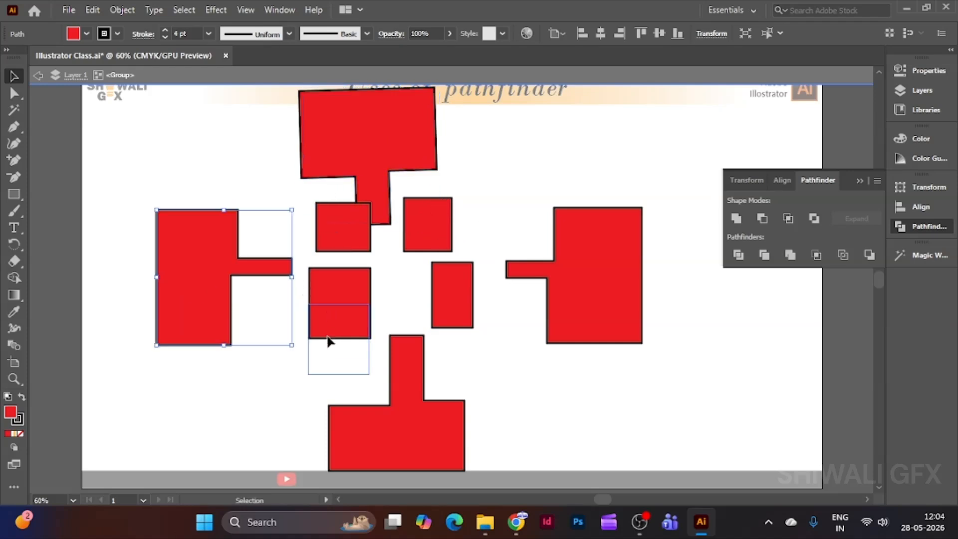
pyautogui.moveTo(339, 236); pyautogui.dragTo(312, 247)
pyautogui.moveTo(445, 232); pyautogui.dragTo(474, 224)
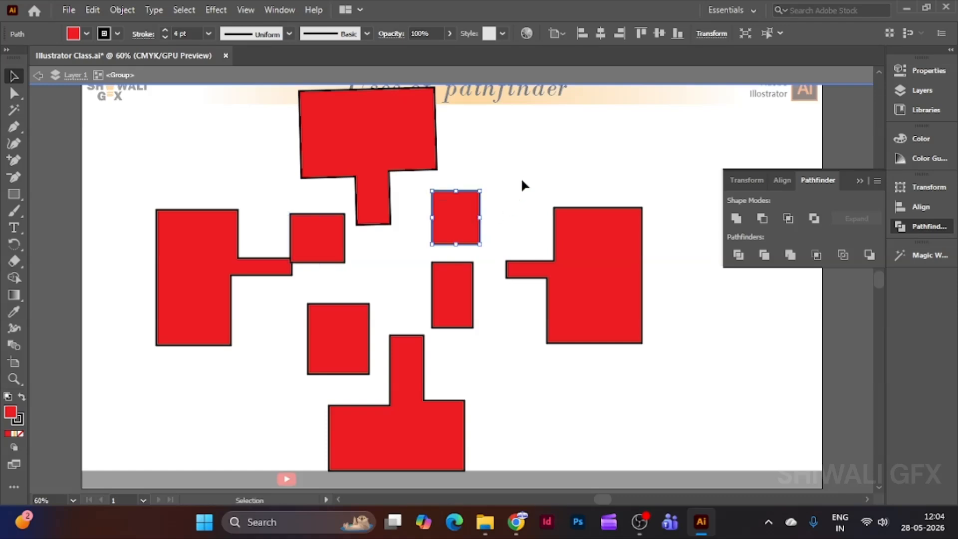
# - Undo the spread-out pieces and the four-square Divide, continuing back to the two original squares
pyautogui.click(517, 187)
pyautogui.hotkey('ctrl', 'z')
pyautogui.hotkey('ctrl', 'z')
pyautogui.hotkey('ctrl', 'z')
pyautogui.hotkey('ctrl', 'z')
pyautogui.hotkey('ctrl', 'z')
pyautogui.hotkey('ctrl', 'z')
pyautogui.hotkey('ctrl', 'z')
pyautogui.hotkey('ctrl', 'z')
pyautogui.hotkey('ctrl', 'z')
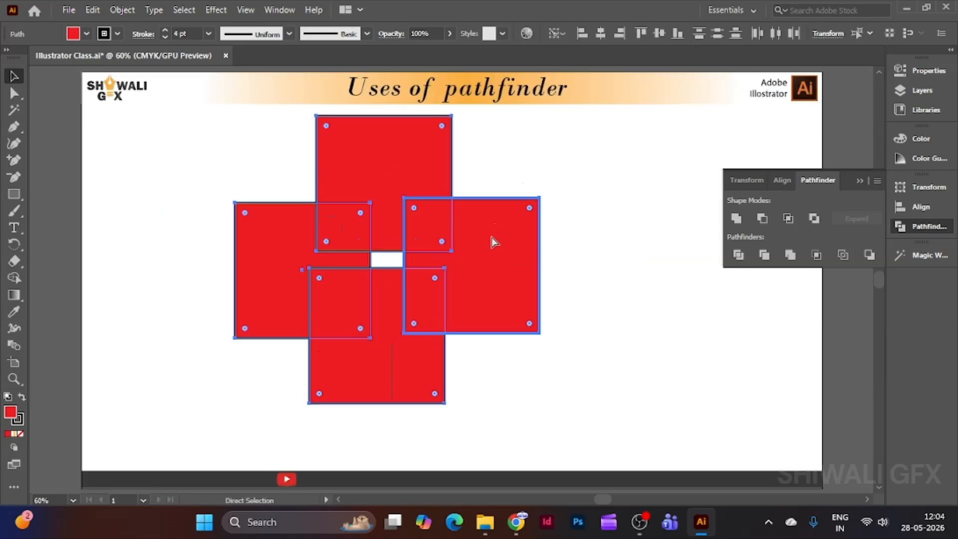
pyautogui.hotkey('ctrl', 'z')
pyautogui.hotkey('ctrl', 'z')
pyautogui.hotkey('ctrl', 'z')
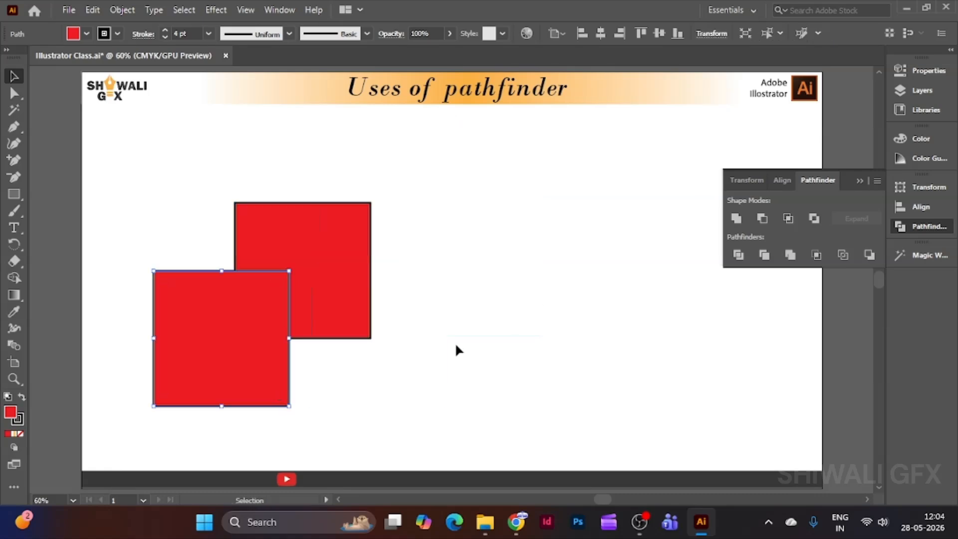
# - Move the front red square over the back square's lower-right corner
pyautogui.moveTo(229, 342); pyautogui.dragTo(367, 318)
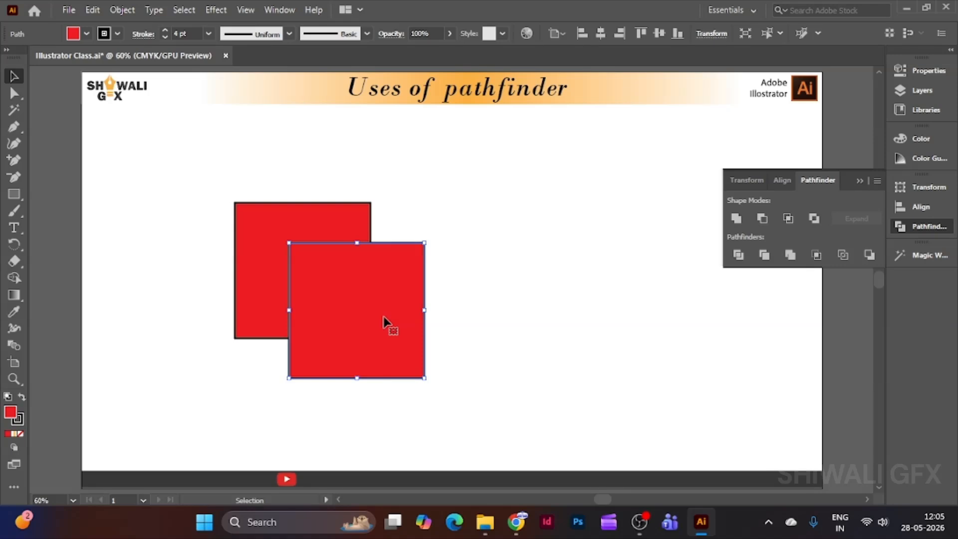
pyautogui.moveTo(378, 298); pyautogui.dragTo(362, 290)
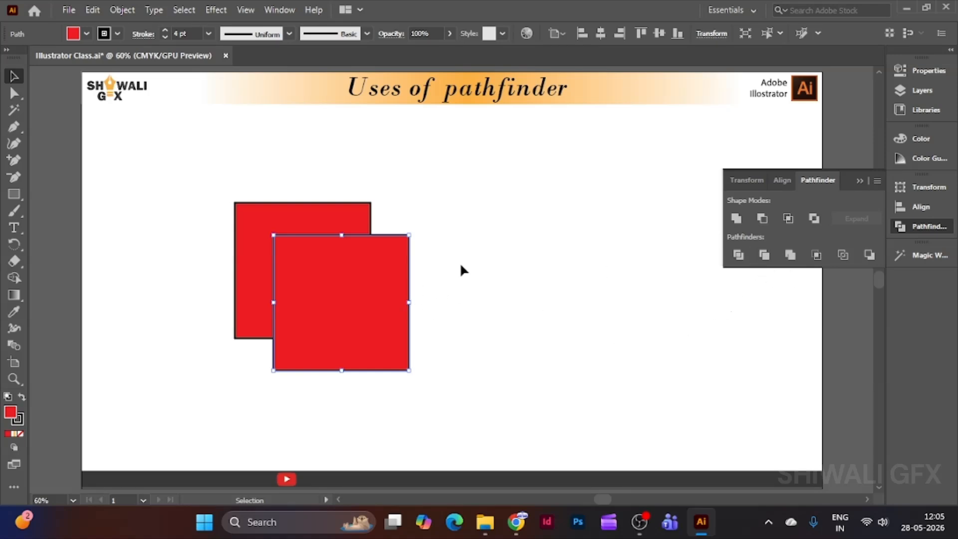
# - Duplicate a square over the back square's upper-left corner and apply Pathfinder Trim to all three squares
pyautogui.moveTo(350, 327); pyautogui.dragTo(243, 220)
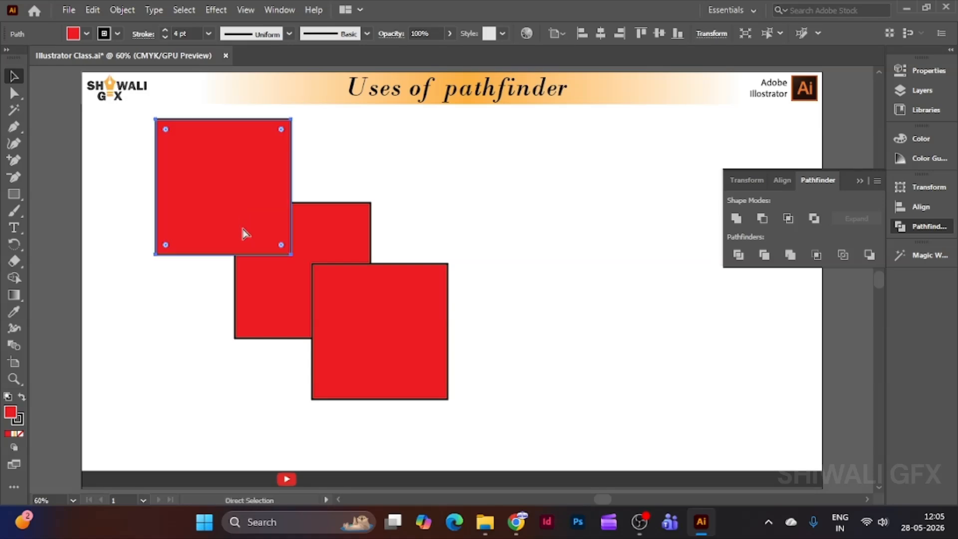
pyautogui.click(522, 273)
pyautogui.moveTo(119, 177); pyautogui.dragTo(514, 397)
pyautogui.click(766, 257)
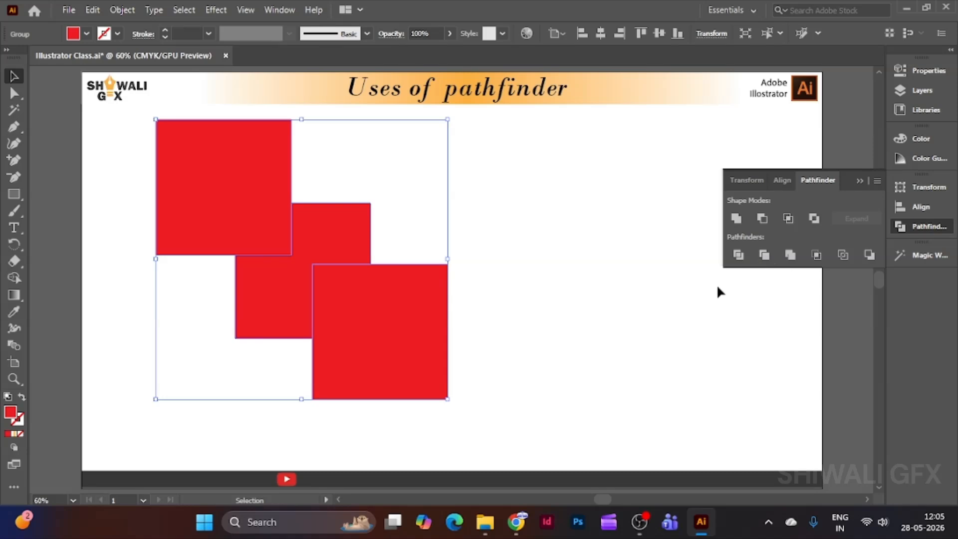
# - Move the trimmed group, then isolate it and pull its pieces apart, fitting the upper-left square back against the notched middle piece
pyautogui.click(659, 290)
pyautogui.moveTo(325, 271); pyautogui.dragTo(468, 278)
pyautogui.click(685, 239)
pyautogui.doubleClick(421, 276)
pyautogui.moveTo(470, 342); pyautogui.dragTo(585, 323)
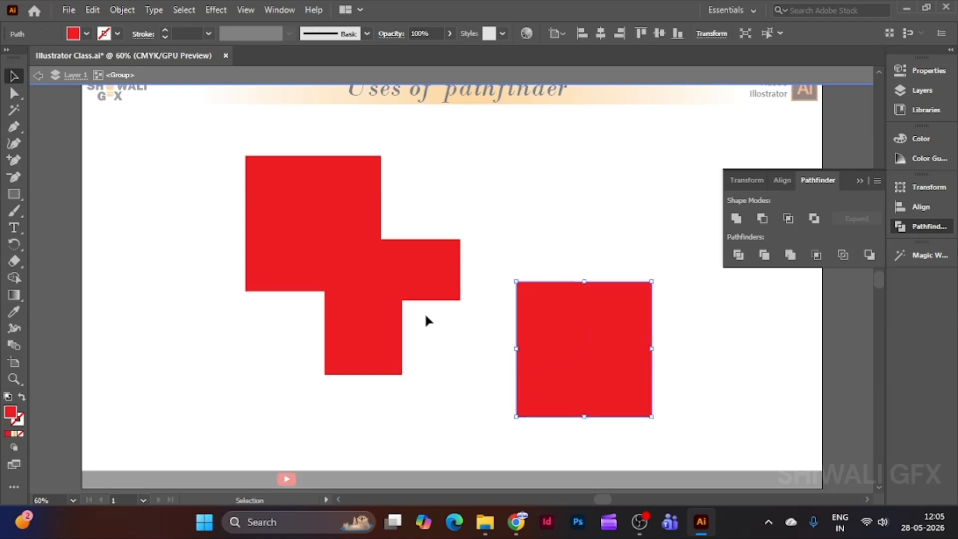
pyautogui.moveTo(336, 244); pyautogui.dragTo(260, 230)
pyautogui.moveTo(406, 275); pyautogui.dragTo(422, 284)
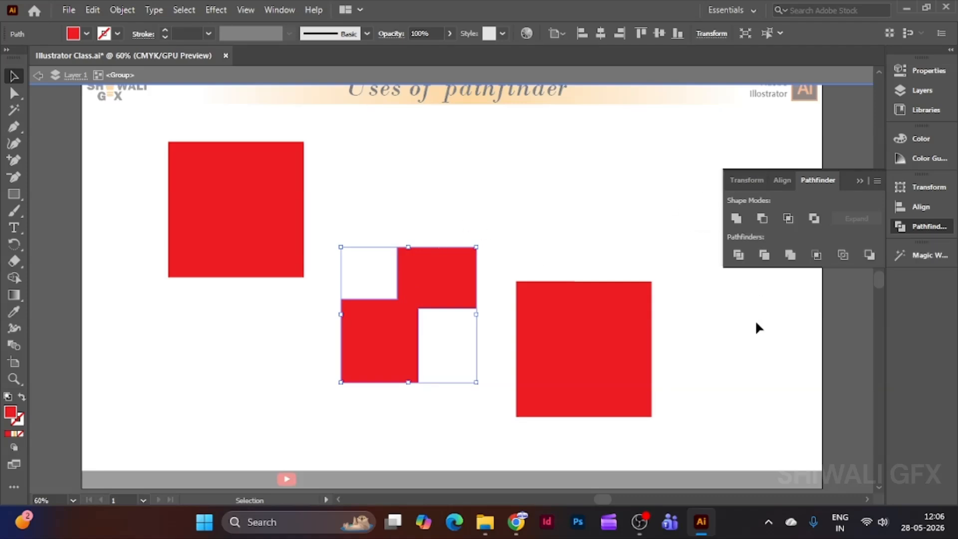
pyautogui.click(763, 256)
pyautogui.moveTo(235, 228); pyautogui.dragTo(325, 244)
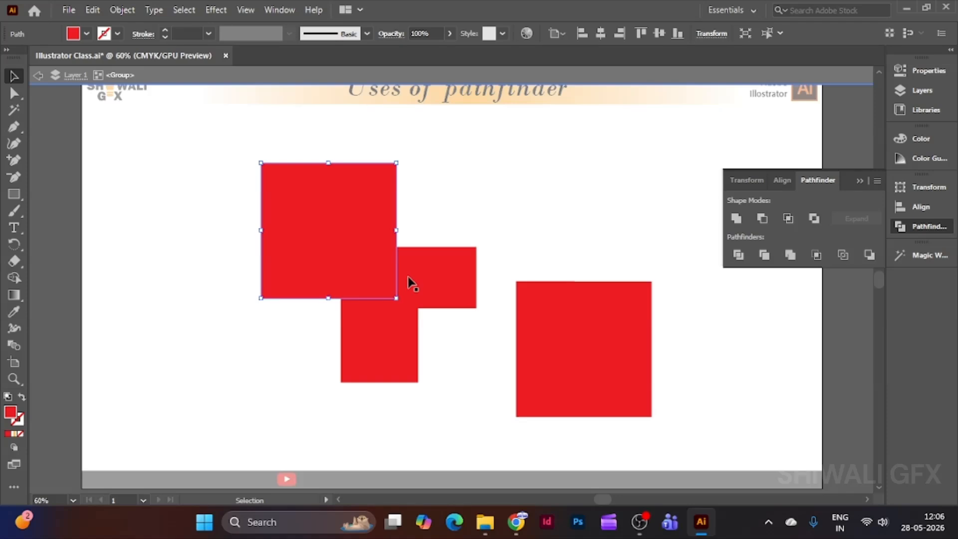
# - Undo the Trim operation with its piece moves, and the duplication of the third square
pyautogui.moveTo(485, 522)
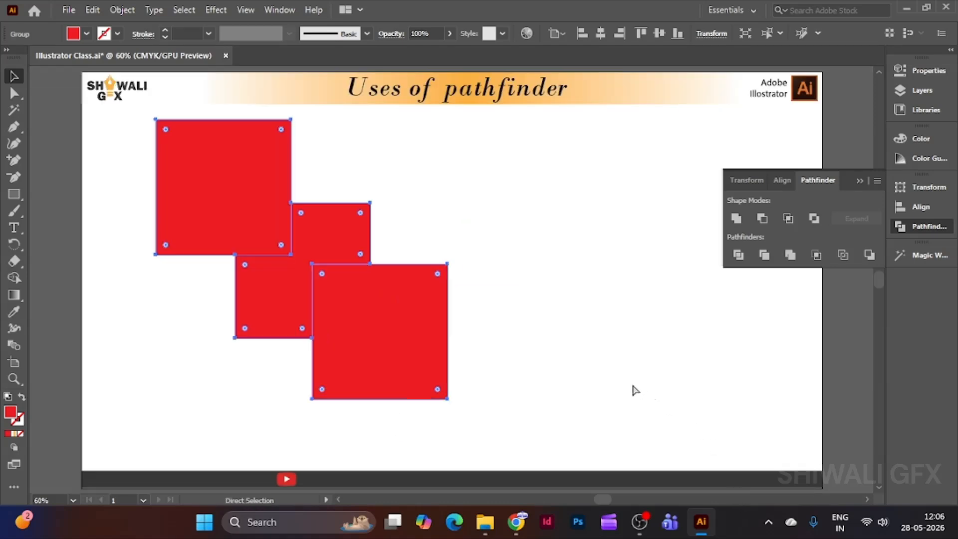
pyautogui.press('v')
pyautogui.moveTo(361, 338); pyautogui.dragTo(493, 394)
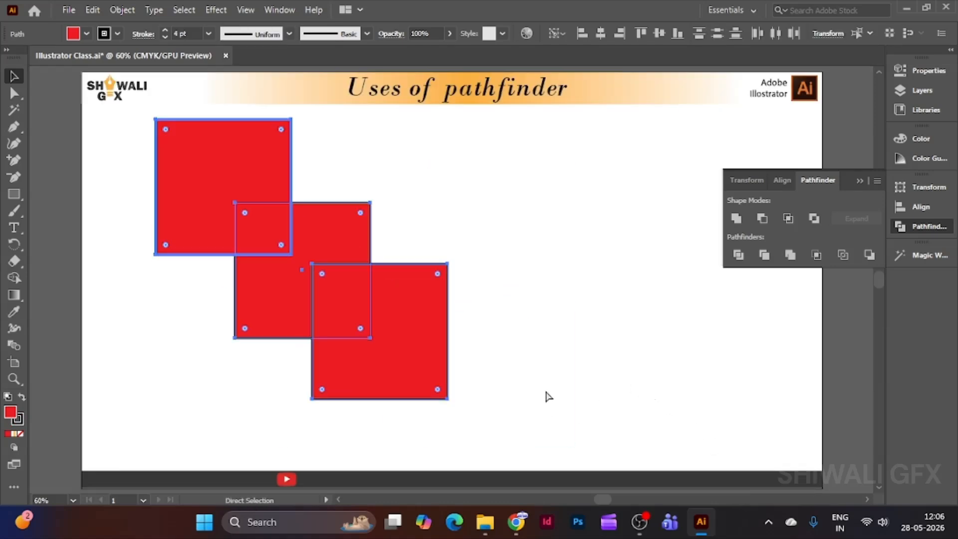
pyautogui.hotkey('ctrl', 'z')
pyautogui.click(518, 366)
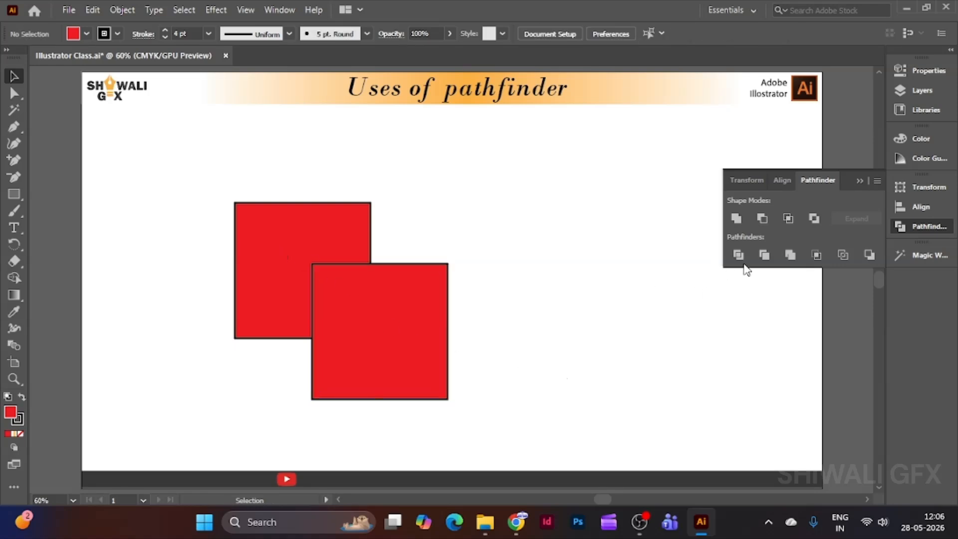
# - Select both overlapping red squares and apply the Pathfinder Merge operation
pyautogui.moveTo(133, 163); pyautogui.dragTo(634, 442)
pyautogui.click(791, 255)
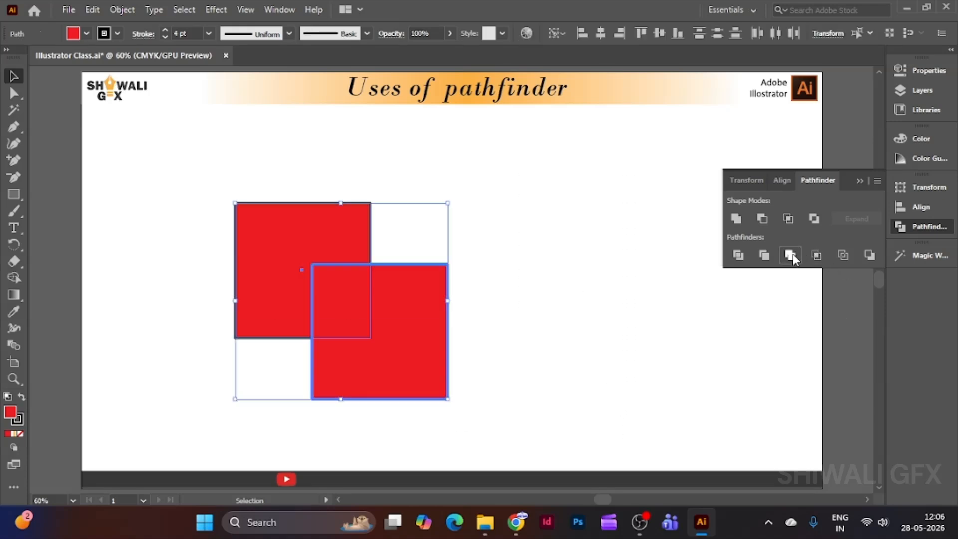
# - Move the merged shape up and to the right, then isolate it and move it again as one piece
pyautogui.moveTo(364, 353); pyautogui.dragTo(398, 322)
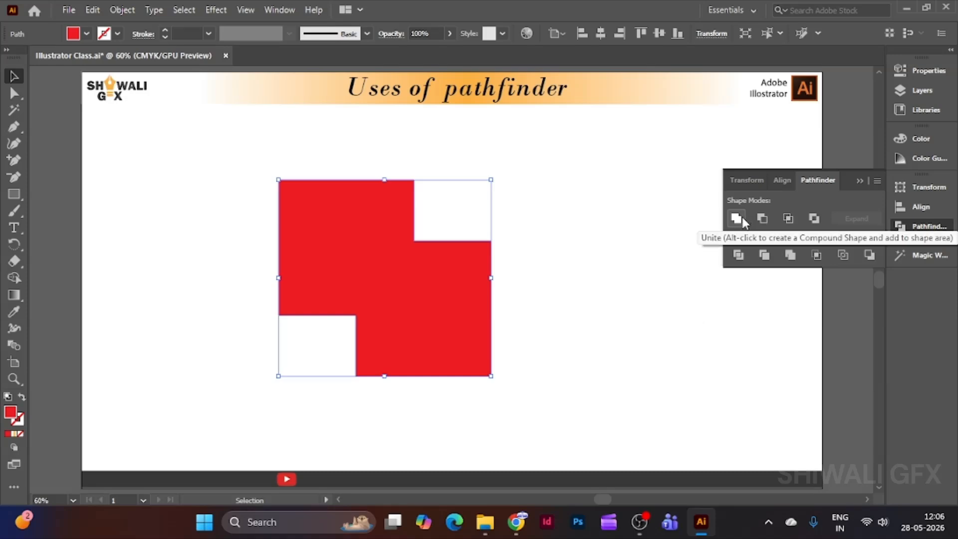
pyautogui.click(684, 330)
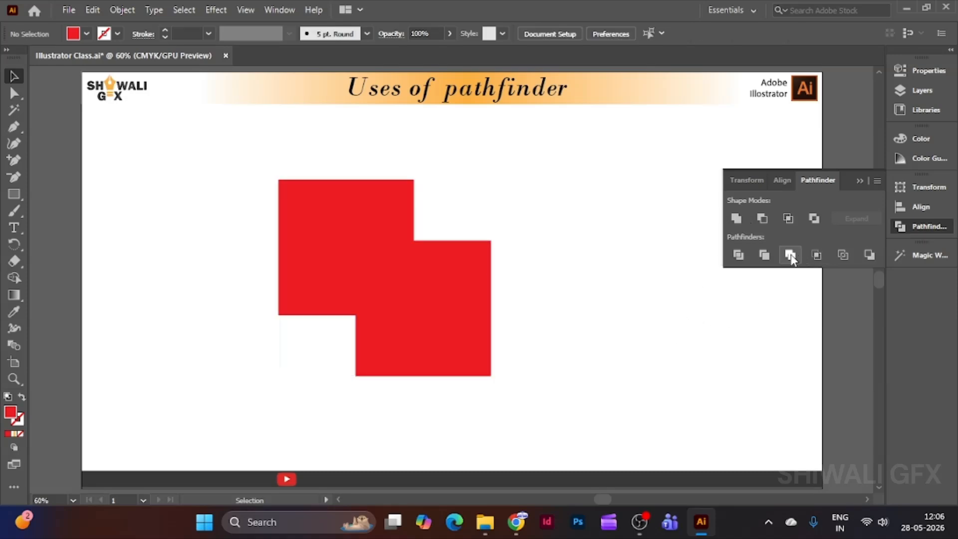
pyautogui.doubleClick(406, 331)
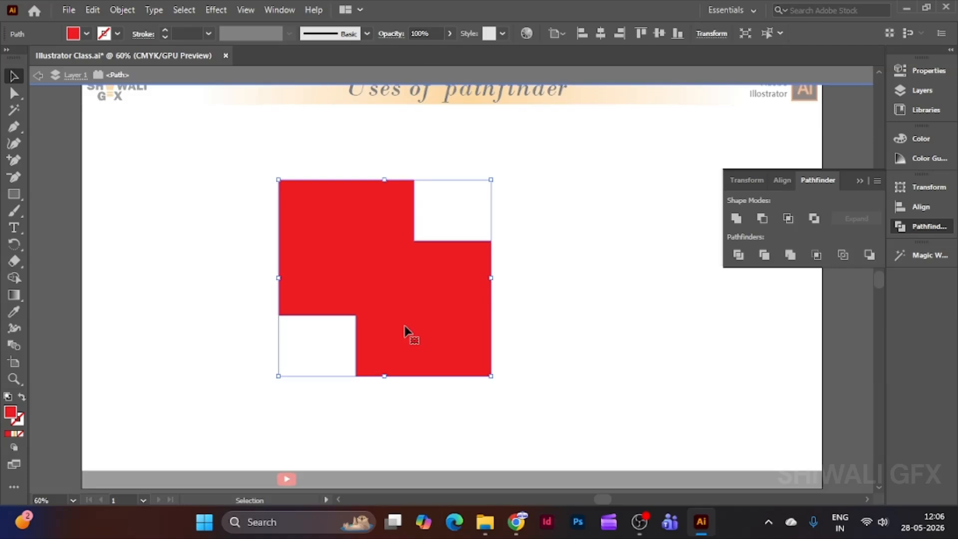
pyautogui.moveTo(410, 332); pyautogui.dragTo(305, 342)
# - Undo the Merge operation and the moves of the merged shape, restoring the two overlapping squares
pyautogui.hotkey('ctrl', 'z')
pyautogui.hotkey('ctrl', 'z')
pyautogui.hotkey('ctrl', 'z')
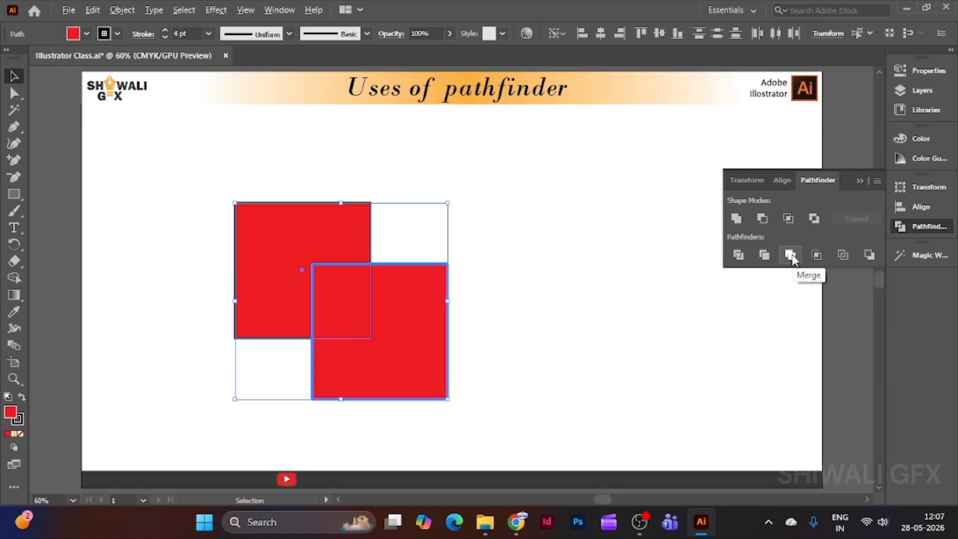
# - Apply Pathfinder Merge to both squares, examine the merged shape's outline with Direct Selection, and undo the merge
pyautogui.click(791, 255)
pyautogui.hotkey('ctrl', 'shift', 'a')
pyautogui.click(427, 311)
pyautogui.hotkey('ctrl', 'shift', 'a')
pyautogui.click(362, 348)
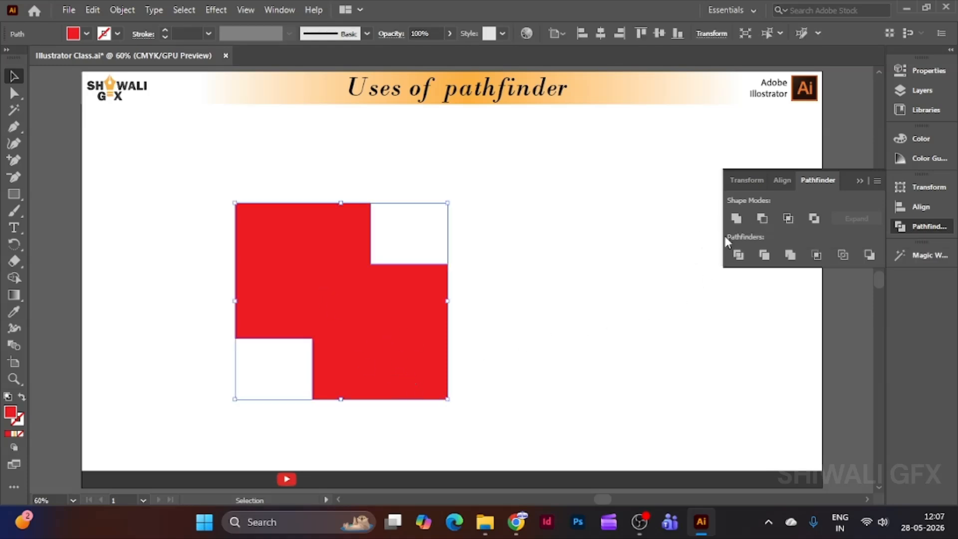
pyautogui.click(795, 261)
pyautogui.press('a')
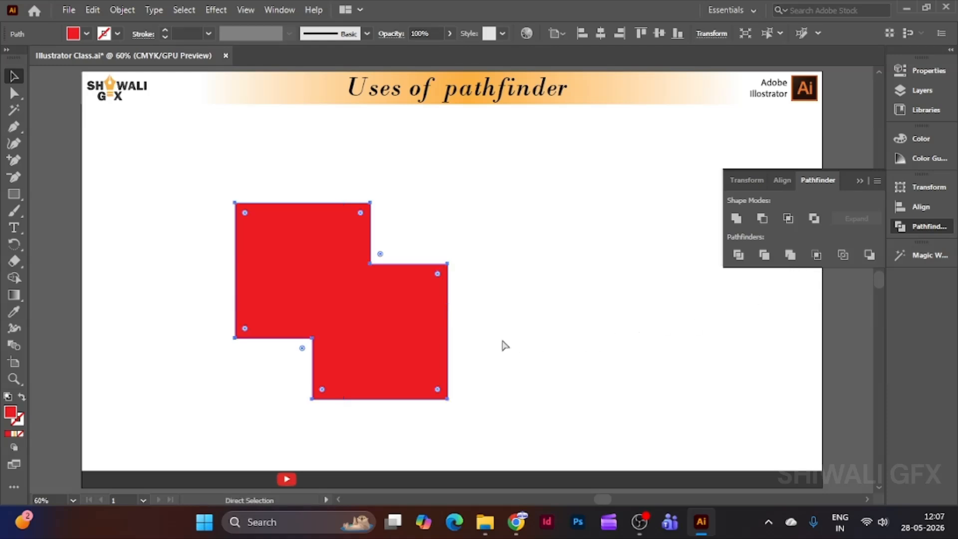
pyautogui.hotkey('ctrl', 'z')
pyautogui.press('v')
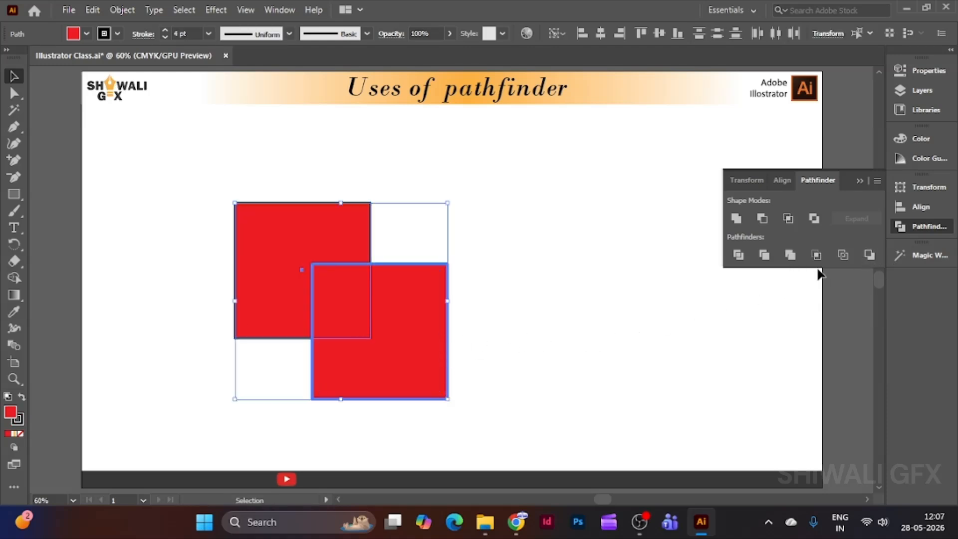
# - Merge the two selected squares again, then isolate the merged shape and move it up and to the right
pyautogui.click(791, 257)
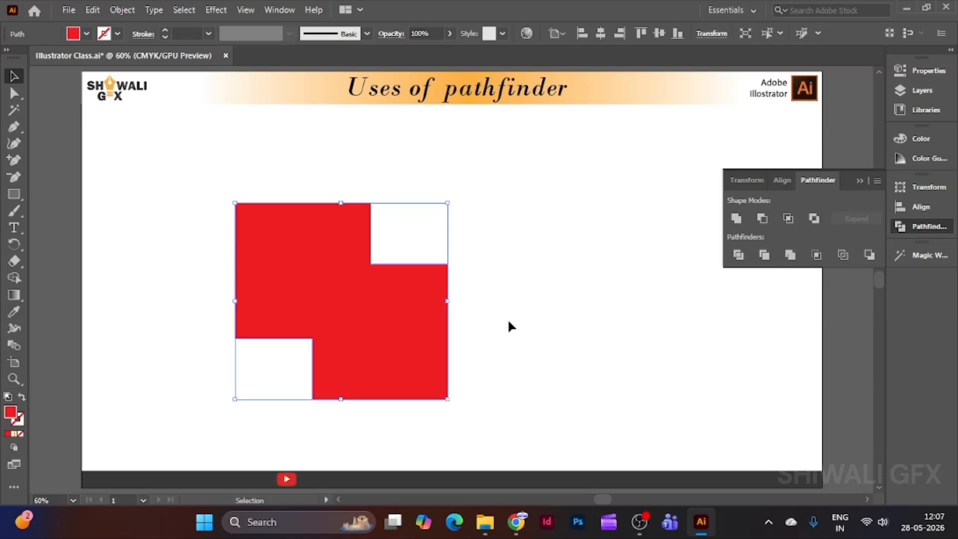
pyautogui.doubleClick(393, 327)
pyautogui.moveTo(395, 330); pyautogui.dragTo(426, 302)
# - Undo the repeated Merge operation and its moves, going back past the front square's previous repositioning
pyautogui.hotkey('ctrl', 'z')
pyautogui.hotkey('ctrl', 'z')
pyautogui.hotkey('ctrl', 'z')
pyautogui.hotkey('ctrl', 'z')
pyautogui.hotkey('ctrl', 'z')
pyautogui.hotkey('ctrl', 'z')
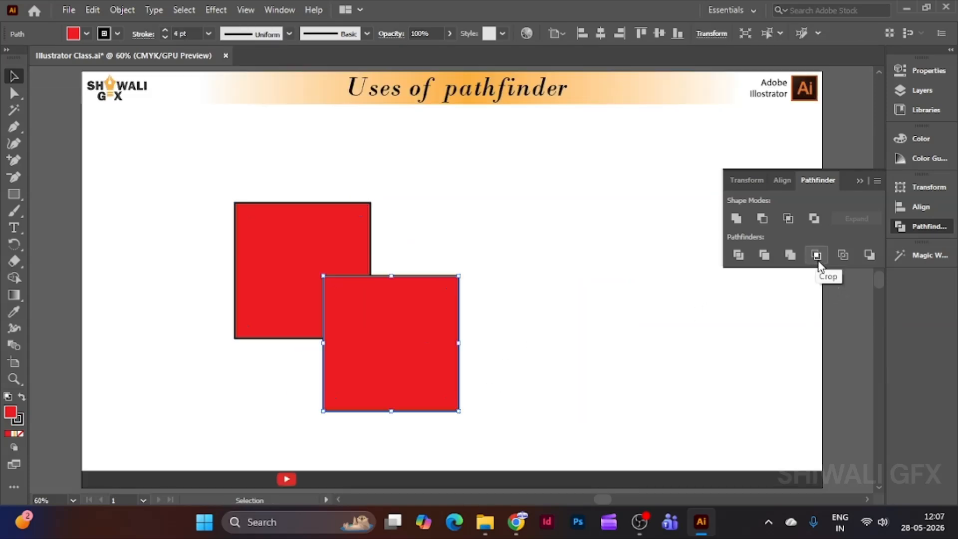
# - Move the front square farther over the back square and apply Pathfinder Crop to both squares
pyautogui.moveTo(371, 313); pyautogui.dragTo(339, 288)
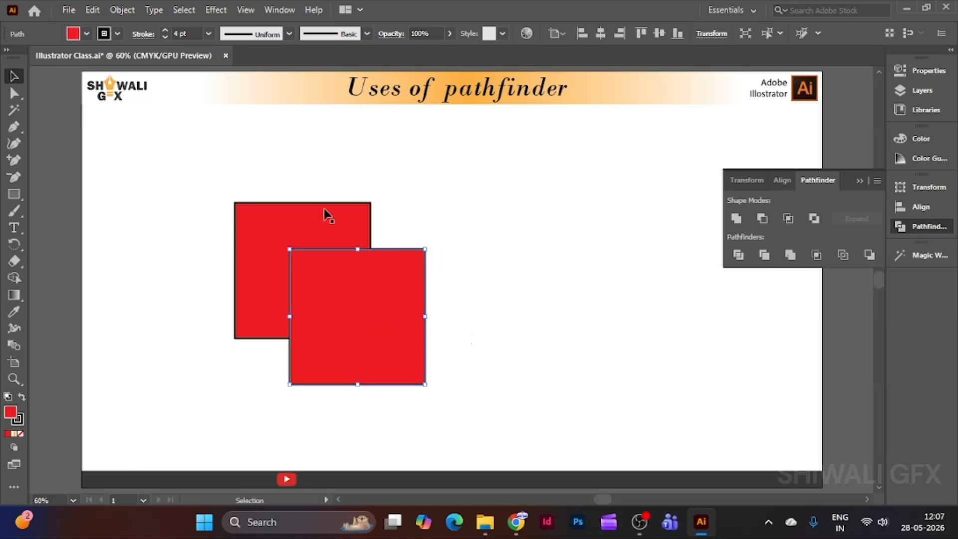
pyautogui.moveTo(217, 165); pyautogui.dragTo(455, 383)
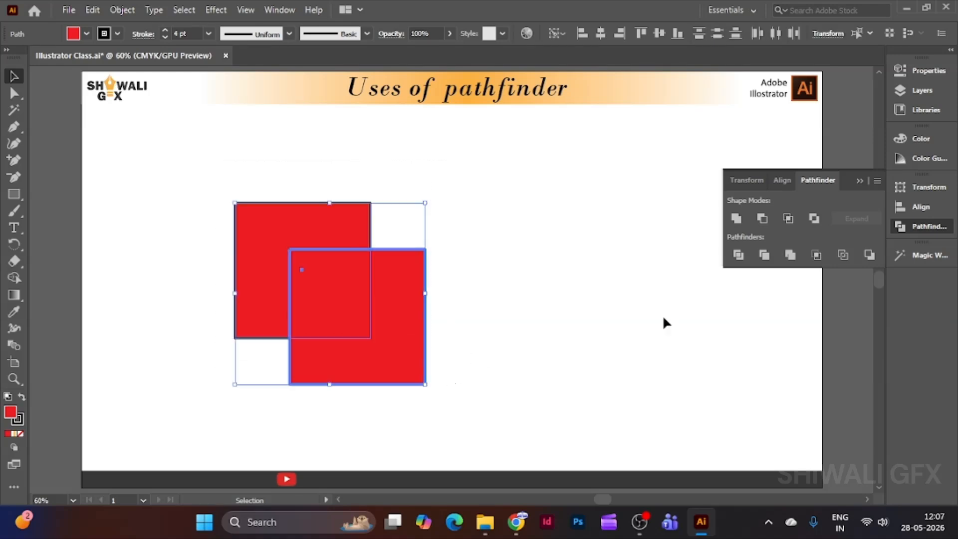
pyautogui.click(817, 255)
pyautogui.click(459, 316)
pyautogui.click(328, 306)
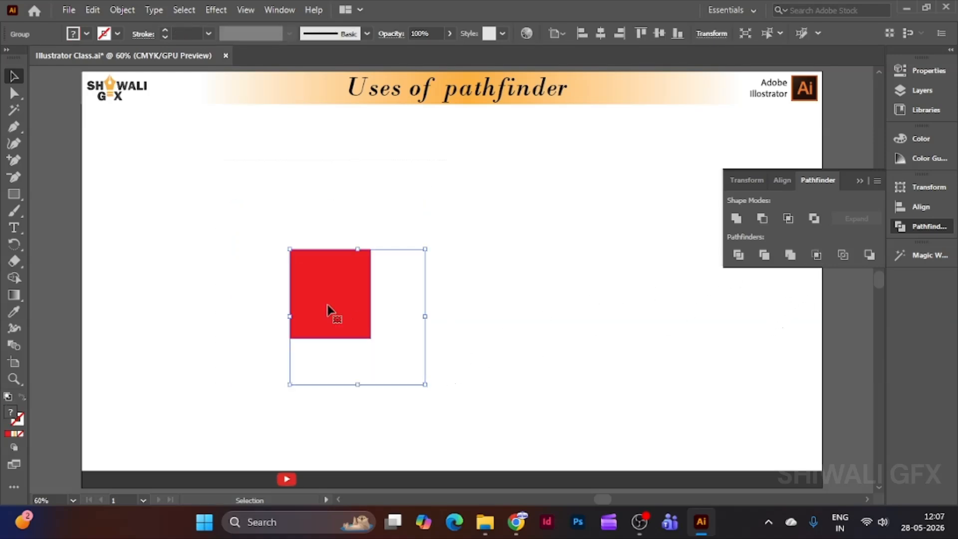
# - Isolate the cropped group, shift the red piece slightly inside it, then exit isolation and reselect the group
pyautogui.doubleClick(339, 299)
pyautogui.moveTo(359, 297)
pyautogui.mouseDown()
pyautogui.moveTo(401, 313)
pyautogui.moveTo(361, 297)
pyautogui.mouseUp()
pyautogui.click(432, 308)
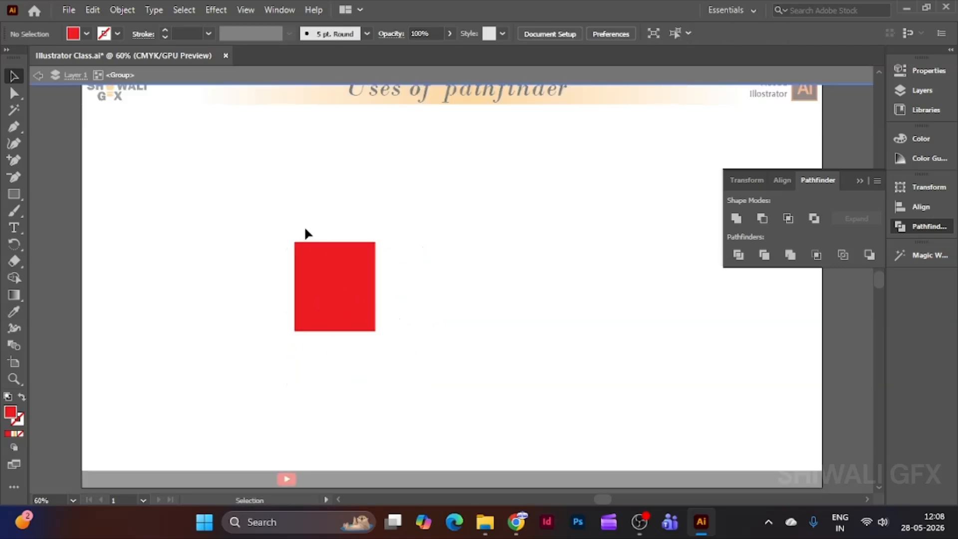
pyautogui.doubleClick(301, 220)
pyautogui.click(331, 300)
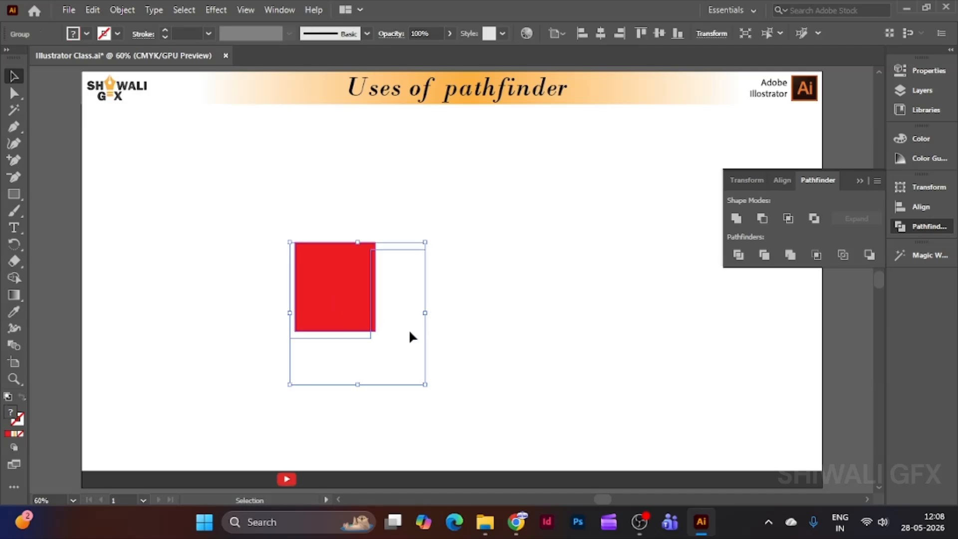
# - Move the cropped group up and to the left, then enter and leave isolation to inspect its pieces
pyautogui.moveTo(350, 341); pyautogui.dragTo(314, 298)
pyautogui.click(351, 317)
pyautogui.doubleClick(285, 267)
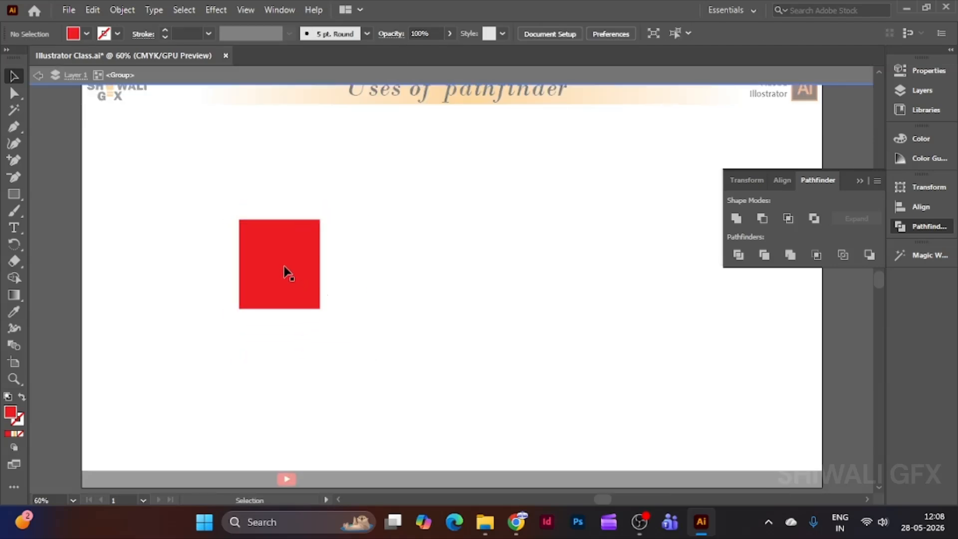
pyautogui.doubleClick(372, 276)
pyautogui.click(302, 280)
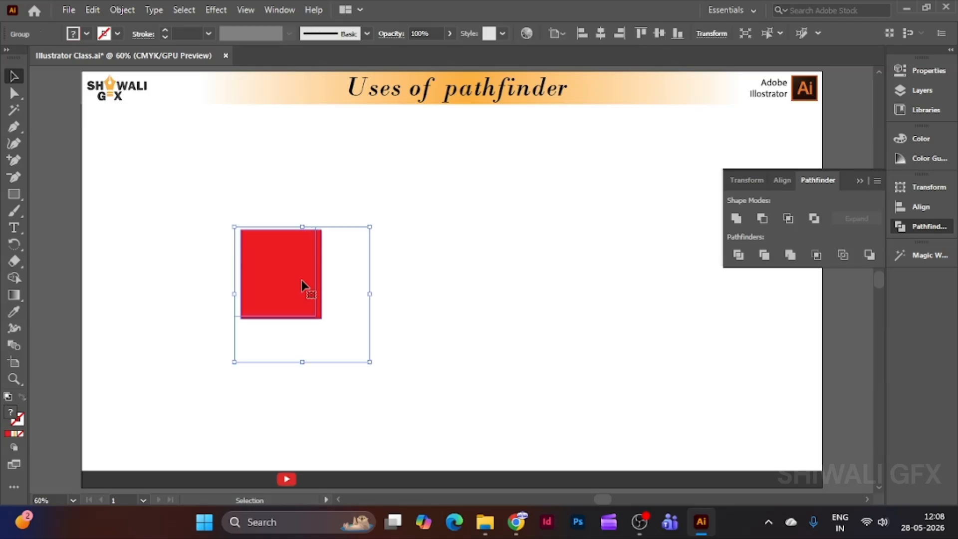
pyautogui.click(436, 291)
# - Undo the Crop operation and all moves of the cropped pieces, restoring the two overlapping squares
pyautogui.hotkey('ctrl', 'z')
pyautogui.hotkey('ctrl', 'z')
pyautogui.hotkey('ctrl', 'z')
pyautogui.hotkey('ctrl', 'z')
pyautogui.hotkey('ctrl', 'z')
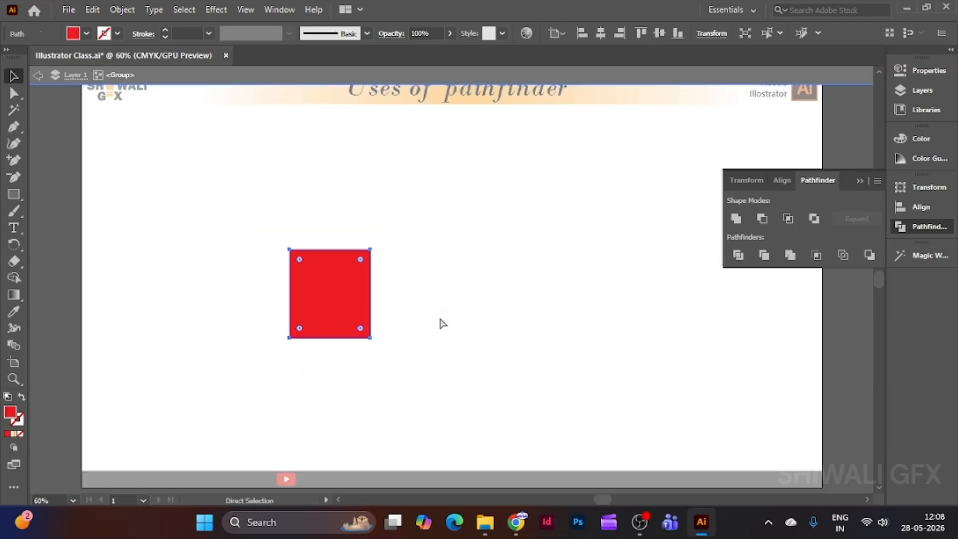
pyautogui.hotkey('ctrl', 'z')
pyautogui.hotkey('ctrl', 'z')
pyautogui.hotkey('ctrl', 'z')
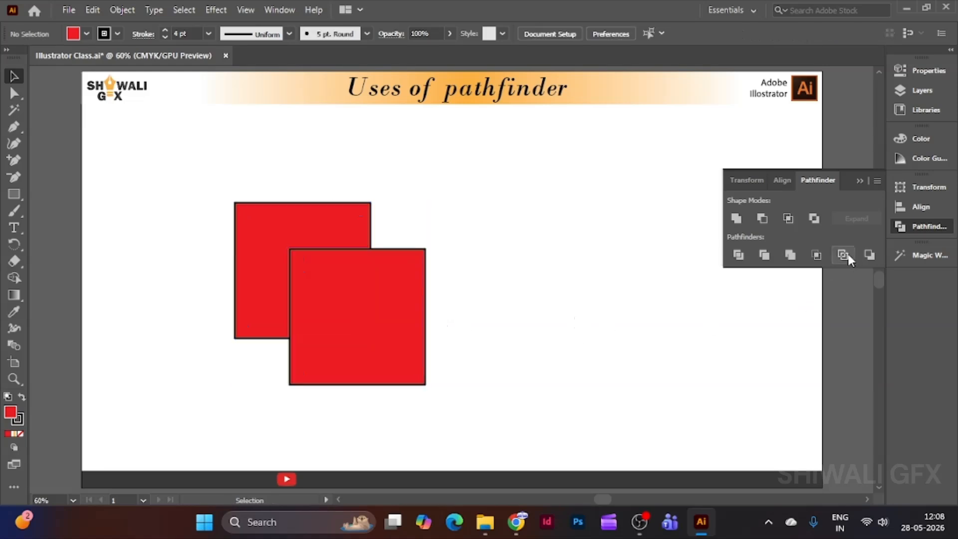
# - Select both overlapping red squares and apply the Pathfinder Outline operation
pyautogui.moveTo(193, 171); pyautogui.dragTo(445, 450)
pyautogui.click(843, 255)
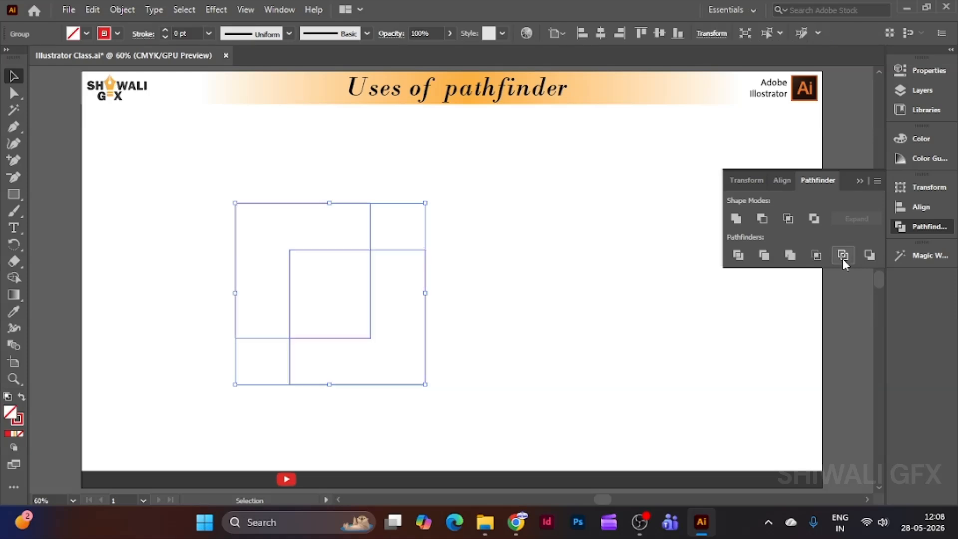
pyautogui.click(553, 321)
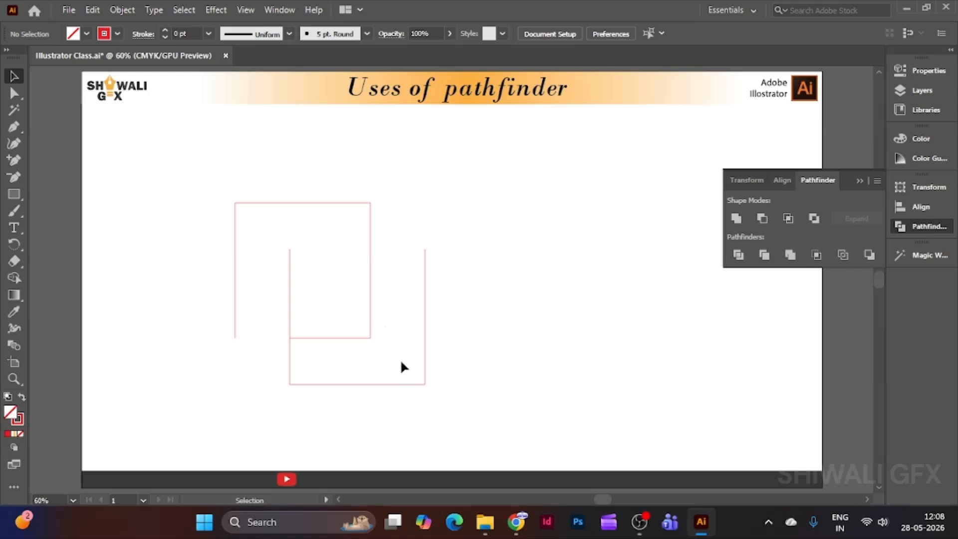
# - Move the outlined group to the right, then isolate it and pull the front square's outer line segment away
pyautogui.moveTo(395, 384); pyautogui.dragTo(523, 384)
pyautogui.doubleClick(454, 386)
pyautogui.click(604, 388)
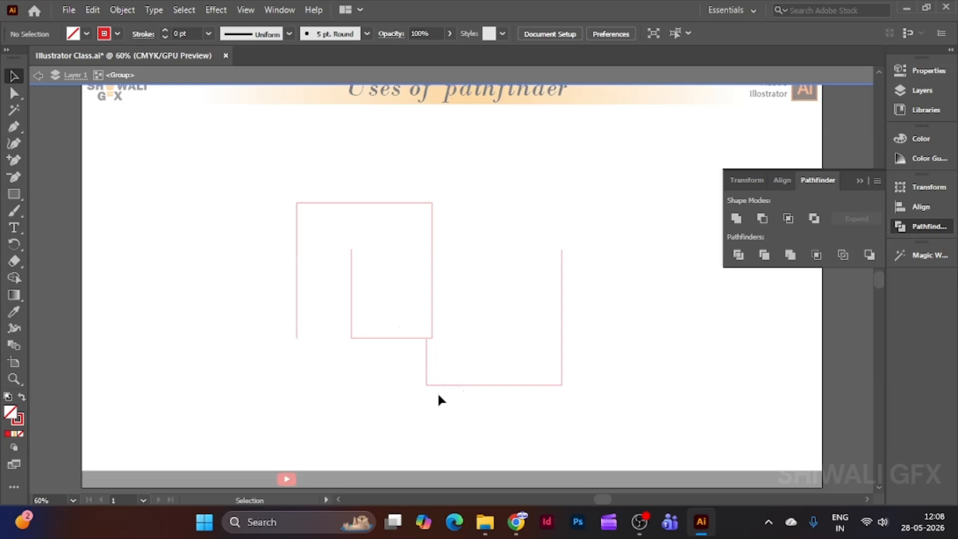
pyautogui.moveTo(439, 385); pyautogui.dragTo(349, 376)
pyautogui.click(524, 302)
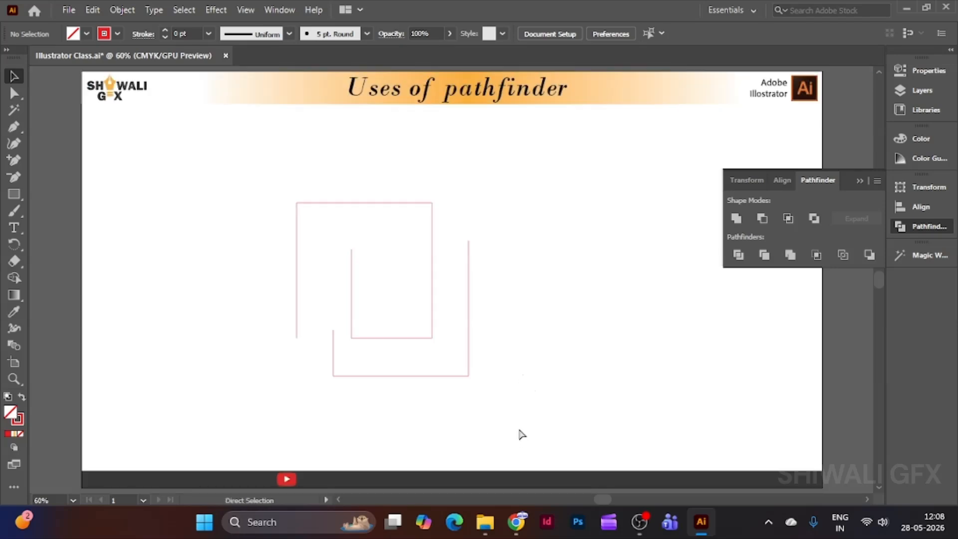
# - Undo the Outline operation and the moves of its line segments
pyautogui.hotkey('ctrl', 'z')
pyautogui.hotkey('ctrl', 'z')
pyautogui.hotkey('ctrl', 'z')
pyautogui.hotkey('ctrl', 'z')
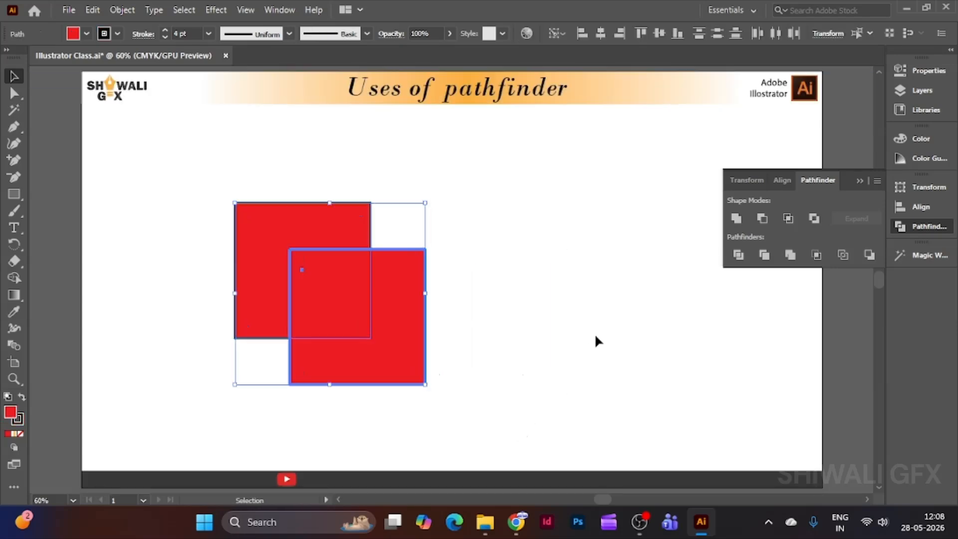
# - Select both overlapping squares, apply Pathfinder Minus Back, and undo the operation
pyautogui.click(596, 335)
pyautogui.moveTo(184, 170); pyautogui.dragTo(530, 424)
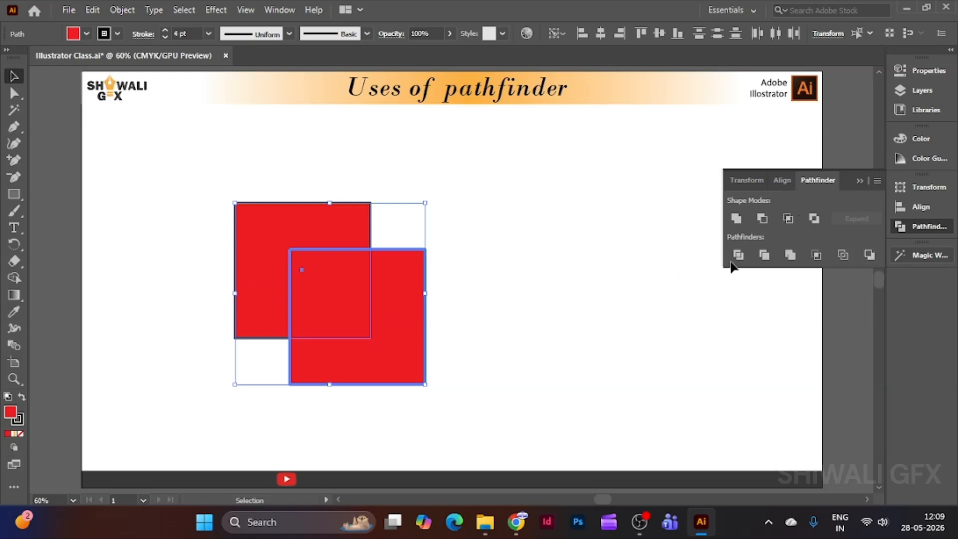
pyautogui.click(870, 255)
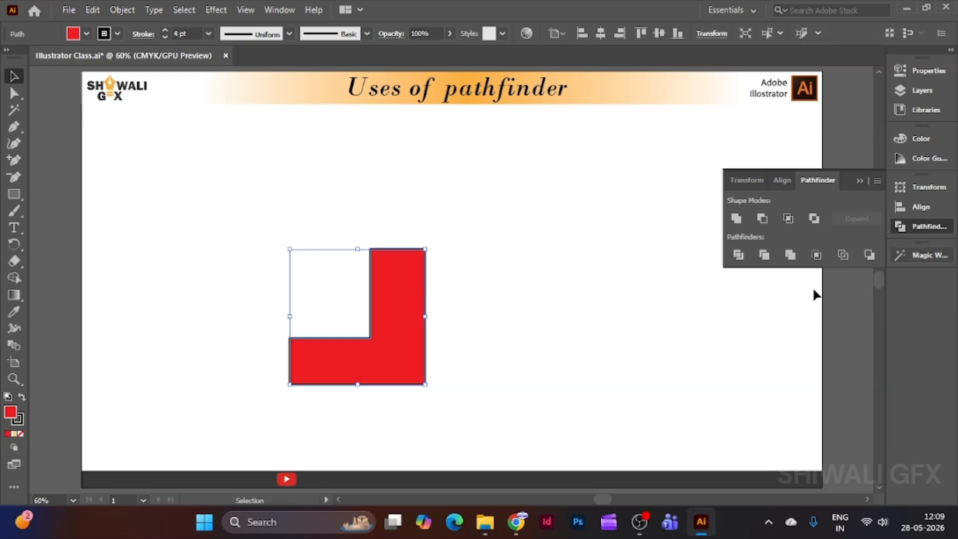
pyautogui.click(558, 328)
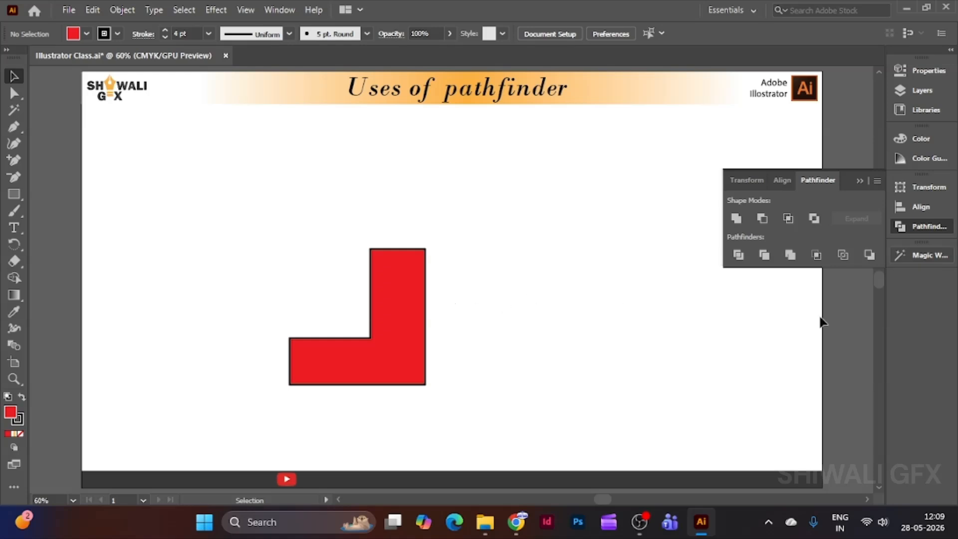
pyautogui.hotkey('ctrl', 'z')
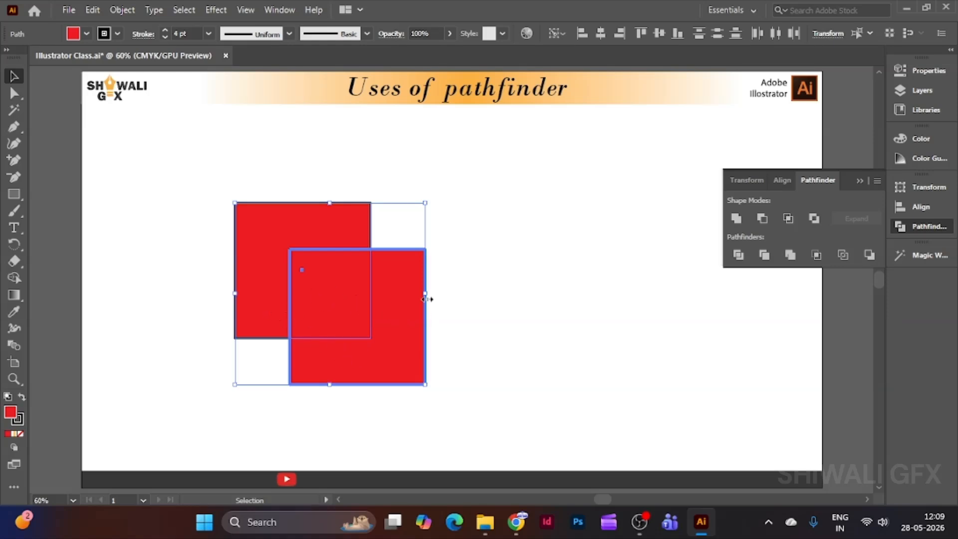
# - Select both overlapping red squares and delete them from the artboard
pyautogui.click(192, 220)
pyautogui.moveTo(169, 179); pyautogui.dragTo(519, 392)
pyautogui.press('Delete')
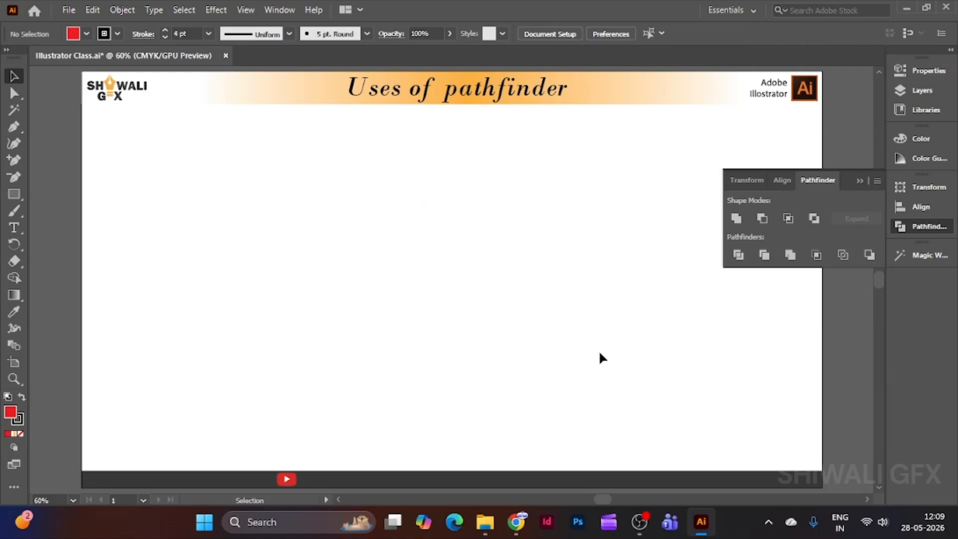